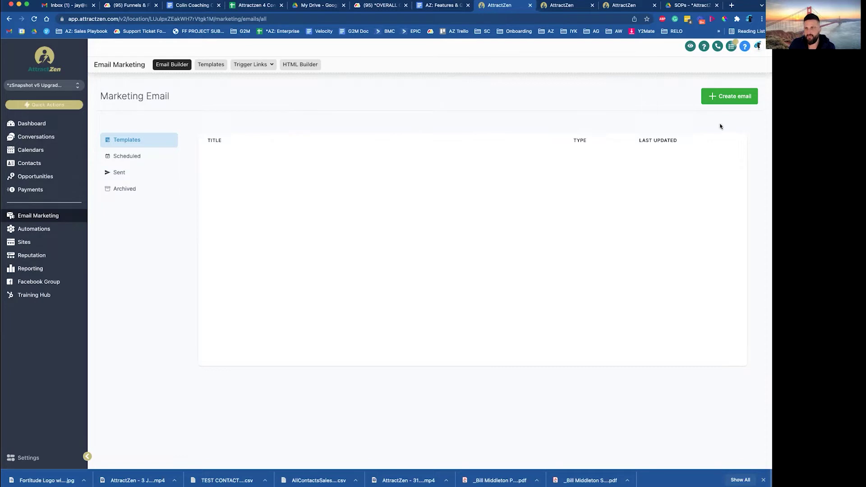
Start a new marketing email from Email Marketing > Templates to reach the template picker
{"action": "left_click", "coordinate": [731, 99]}
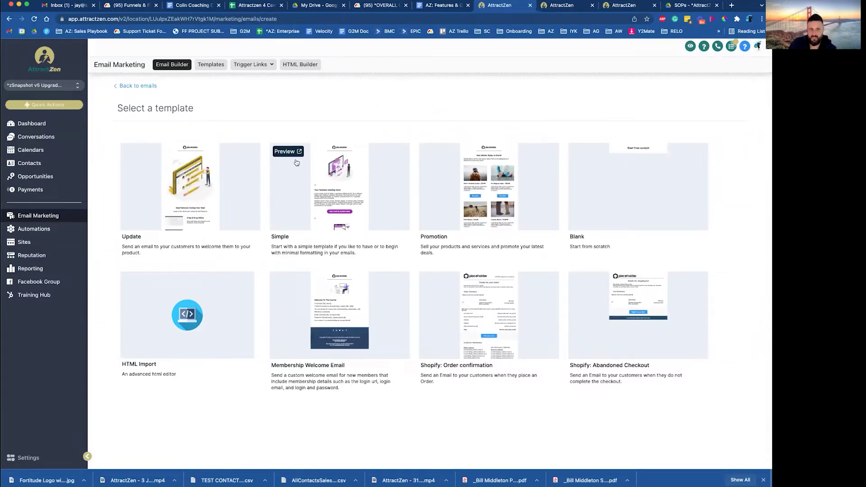
Start a new email from the Simple template and title it 'Test.1.4.22'
{"action": "left_click", "coordinate": [334, 182]}
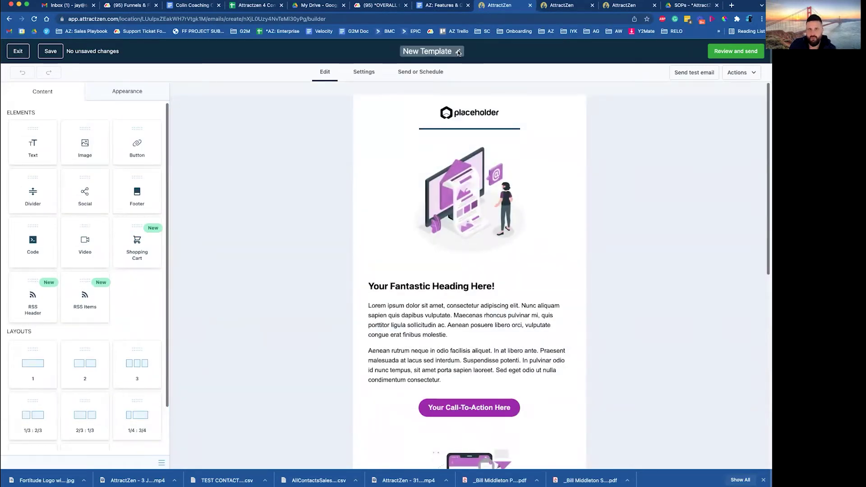
{"action": "left_click", "coordinate": [438, 51]}
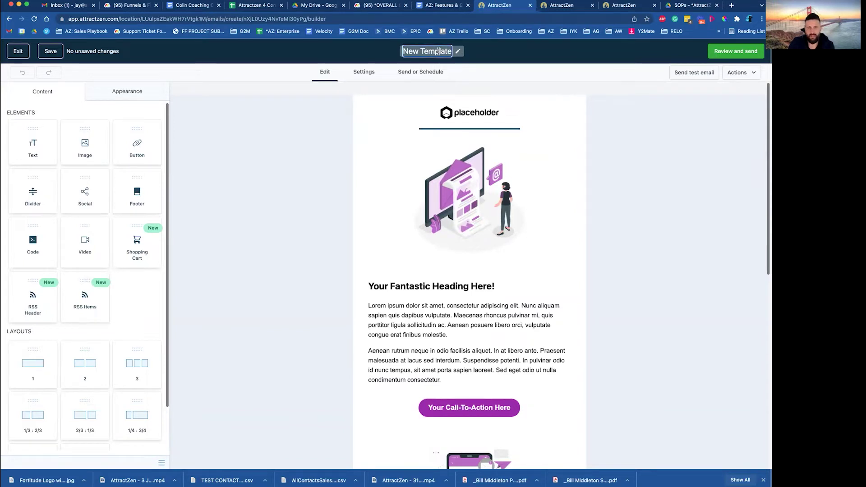
{"action": "triple_click", "coordinate": [438, 51]}
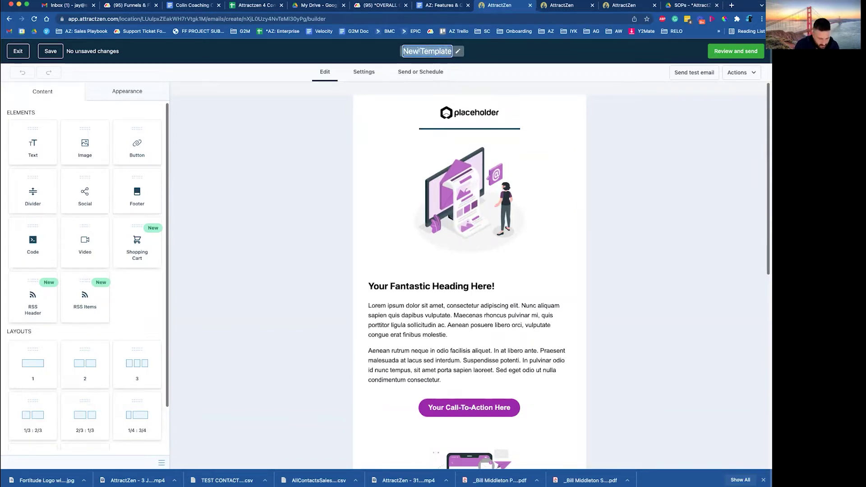
{"action": "type", "text": "Test.1.4.22"}
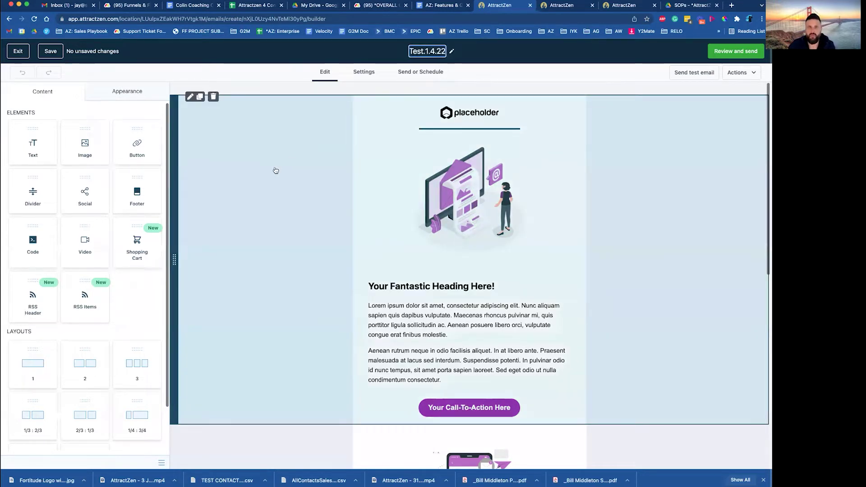
Replace the placeholder illustration with FF Logo (2).png and set its width to 100
{"action": "left_click", "coordinate": [274, 168]}
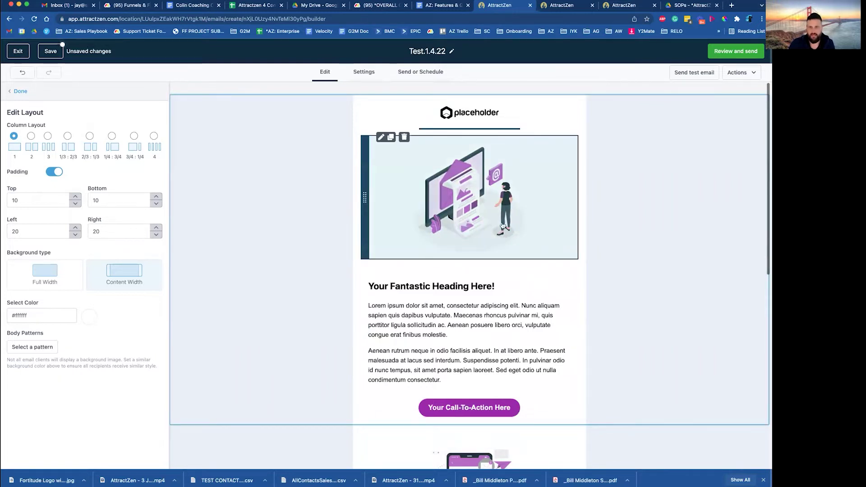
{"action": "left_click", "coordinate": [460, 213]}
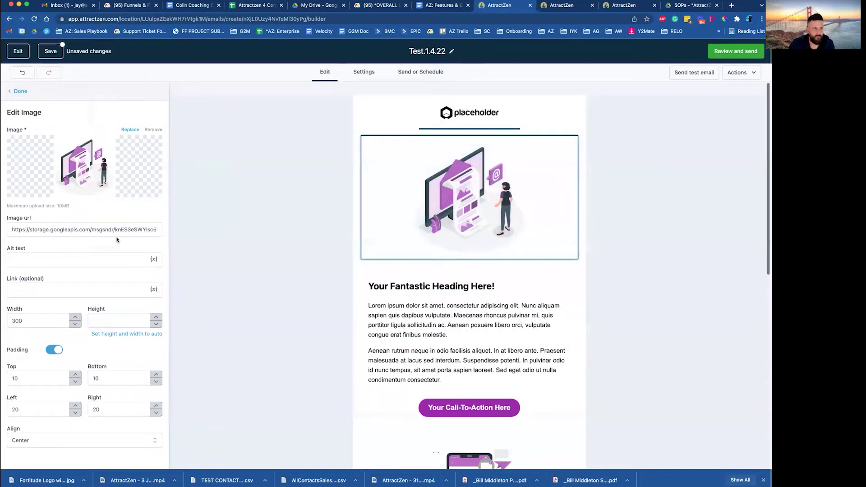
{"action": "left_click", "coordinate": [99, 228]}
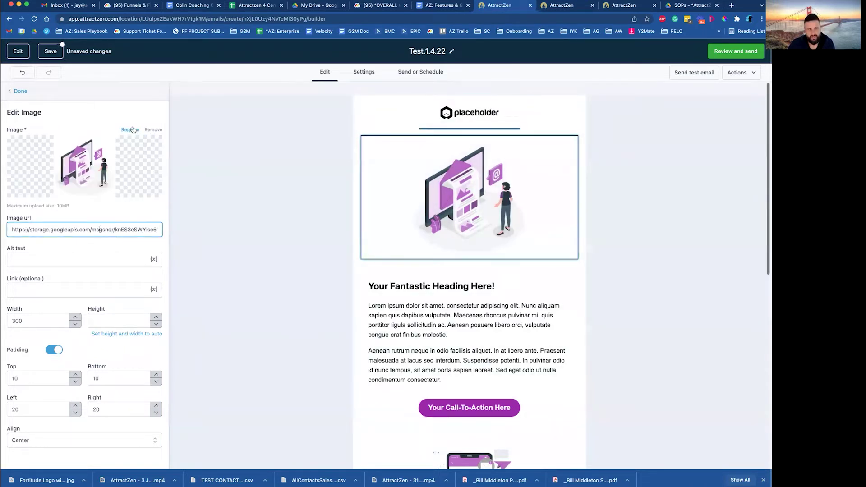
{"action": "left_click", "coordinate": [99, 166]}
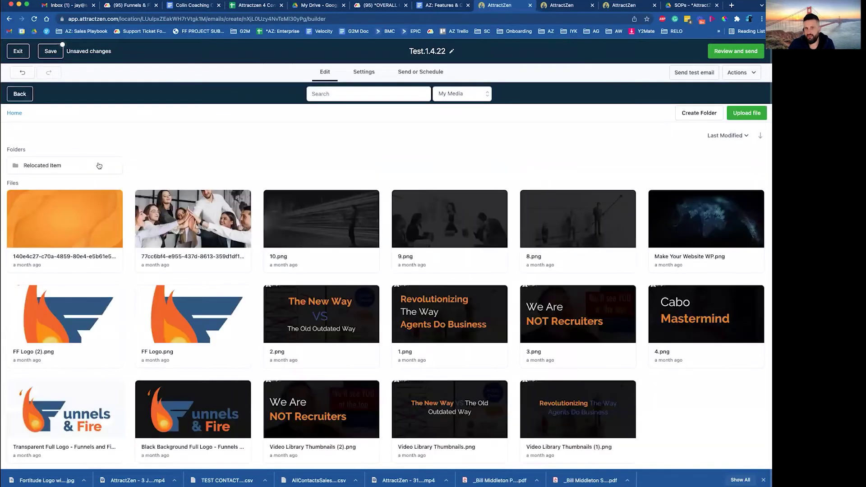
{"action": "left_click", "coordinate": [69, 325]}
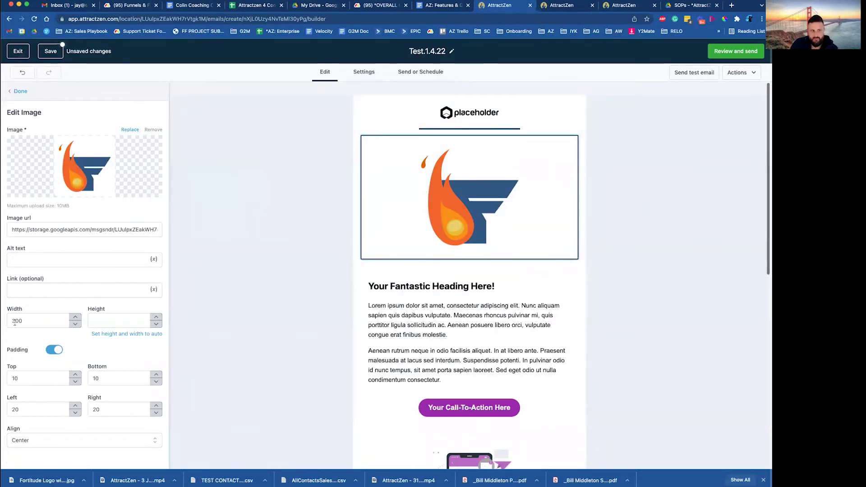
{"action": "left_click", "coordinate": [16, 321]}
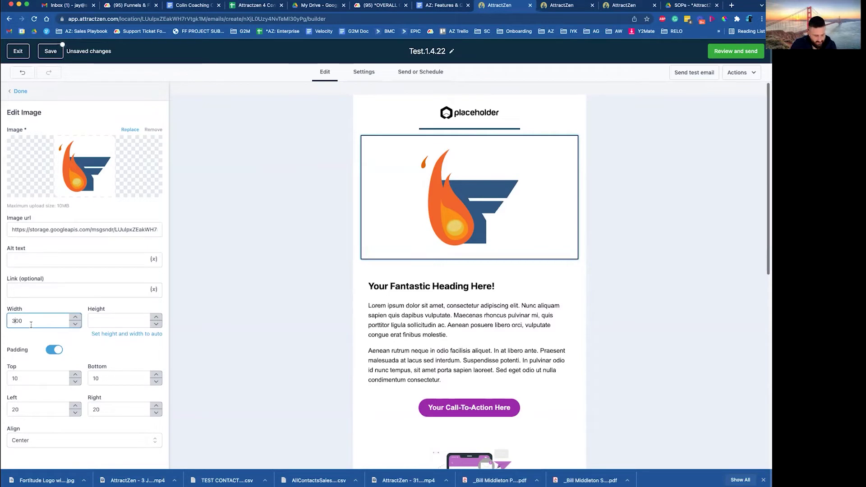
{"action": "key", "text": "BackSpace"}
{"action": "type", "text": "1"}
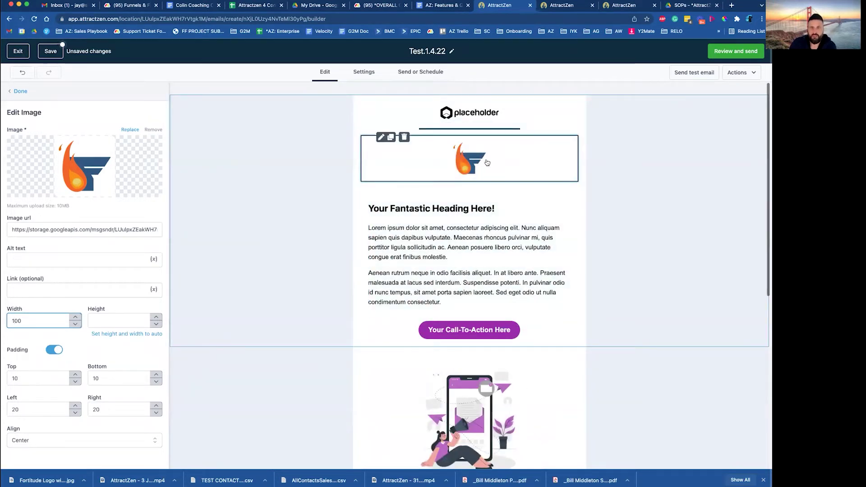
Move the divider line below the new logo and delete the placeholder logo block
{"action": "left_click", "coordinate": [395, 155]}
{"action": "left_click", "coordinate": [465, 163]}
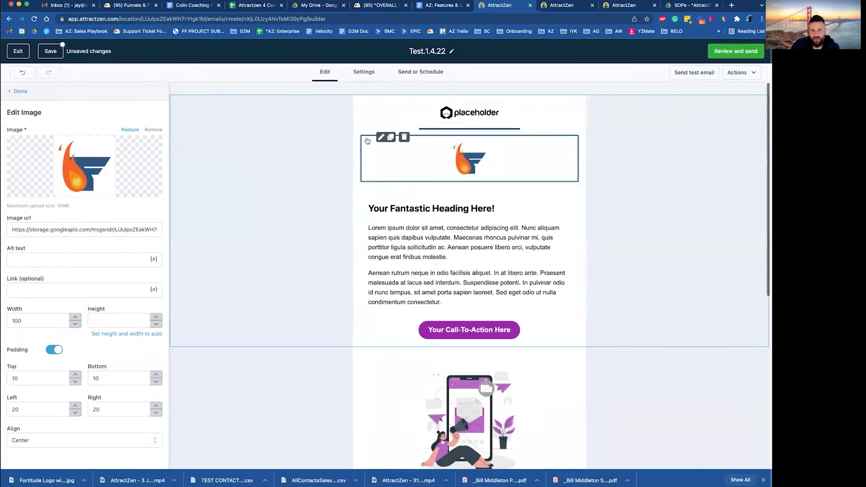
{"action": "left_click", "coordinate": [367, 144]}
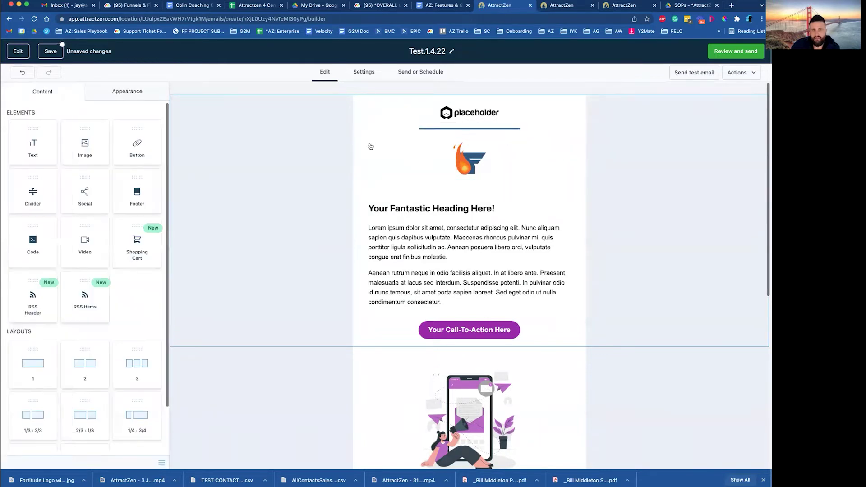
{"action": "left_click", "coordinate": [373, 148]}
{"action": "mouse_move", "coordinate": [366, 127]}
{"action": "left_click_drag", "start_coordinate": [366, 130], "coordinate": [368, 184]}
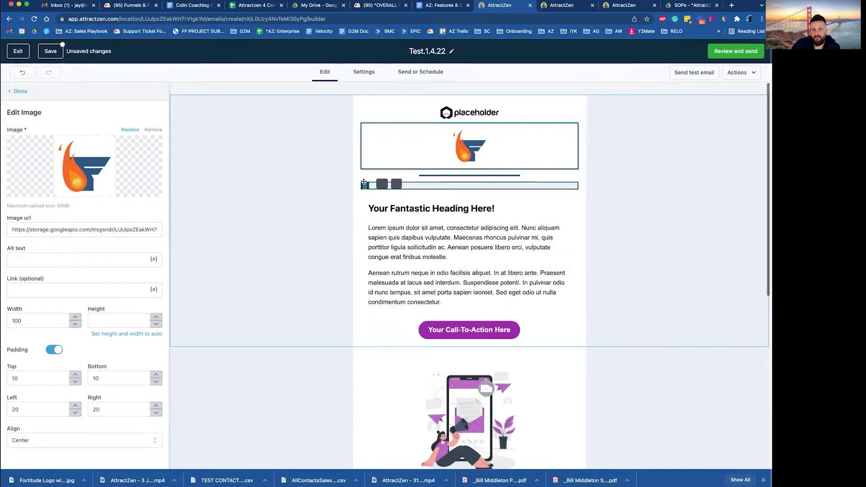
{"action": "mouse_move", "coordinate": [422, 106]}
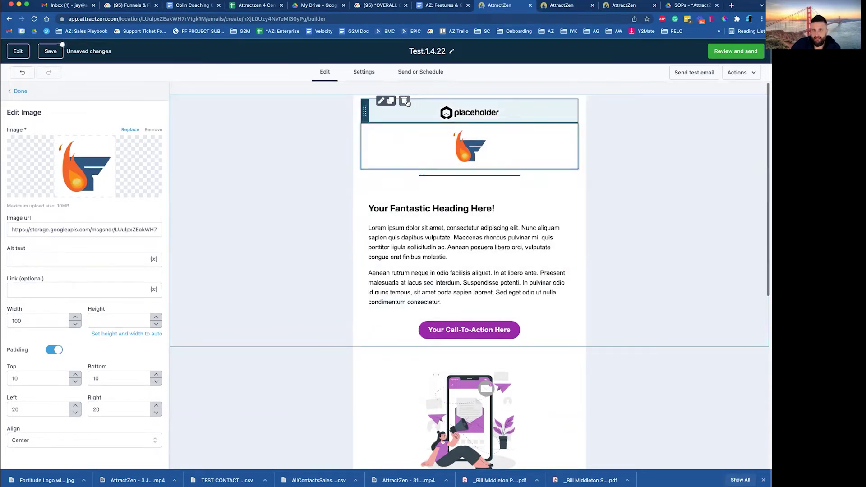
{"action": "left_click", "coordinate": [404, 100]}
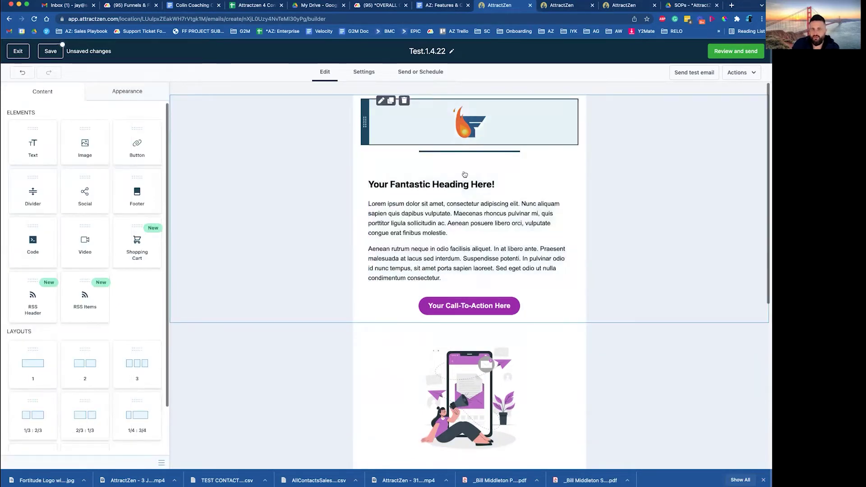
Replace the two Lorem ipsum paragraphs with 'Everything is Awesome' and 'Everything is cool when you are part of the team'
{"action": "left_click", "coordinate": [447, 212]}
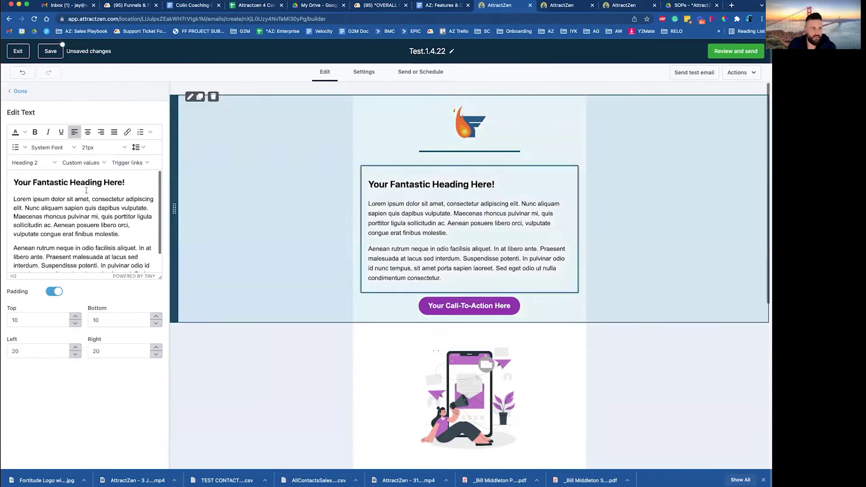
{"action": "triple_click", "coordinate": [46, 208]}
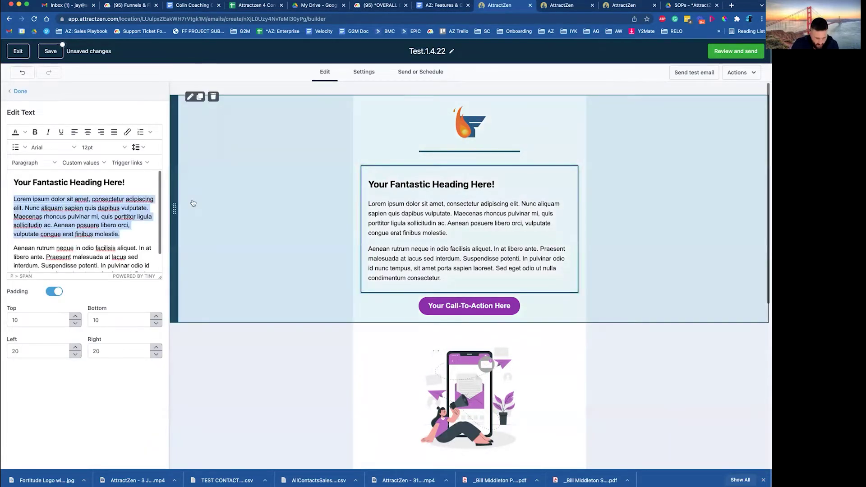
{"action": "type", "text": "Everything"}
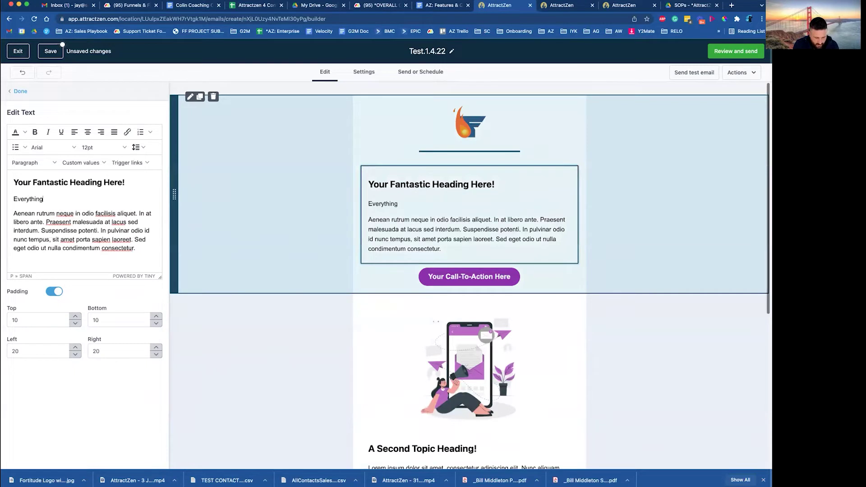
{"action": "type", "text": " is Awersome"}
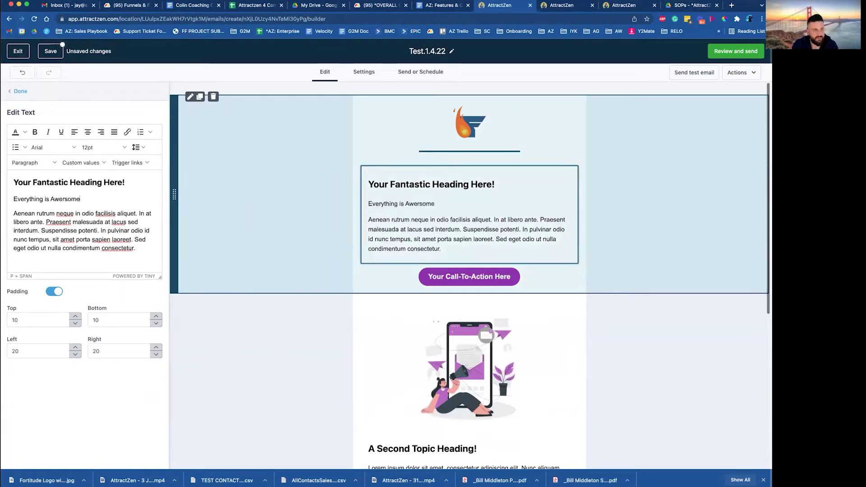
{"action": "key", "text": "BackSpace"}
{"action": "key", "text": "BackSpace"}
{"action": "key", "text": "BackSpace"}
{"action": "key", "text": "BackSpace"}
{"action": "key", "text": "BackSpace"}
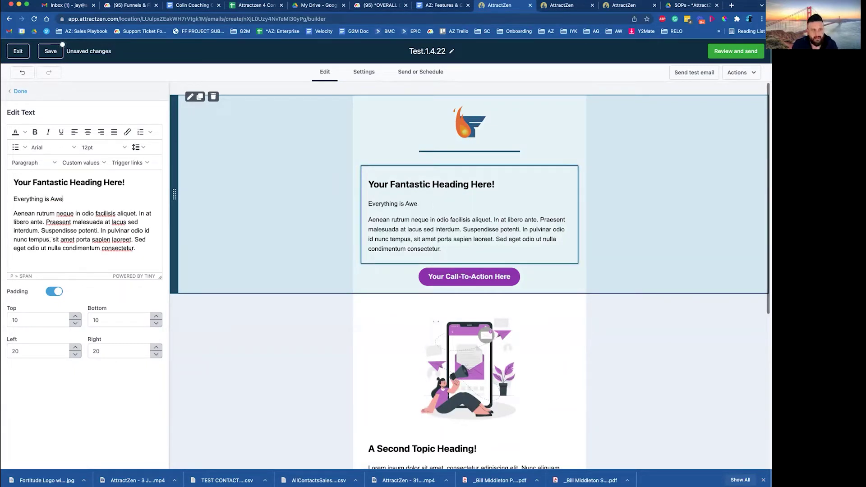
{"action": "type", "text": "some!"}
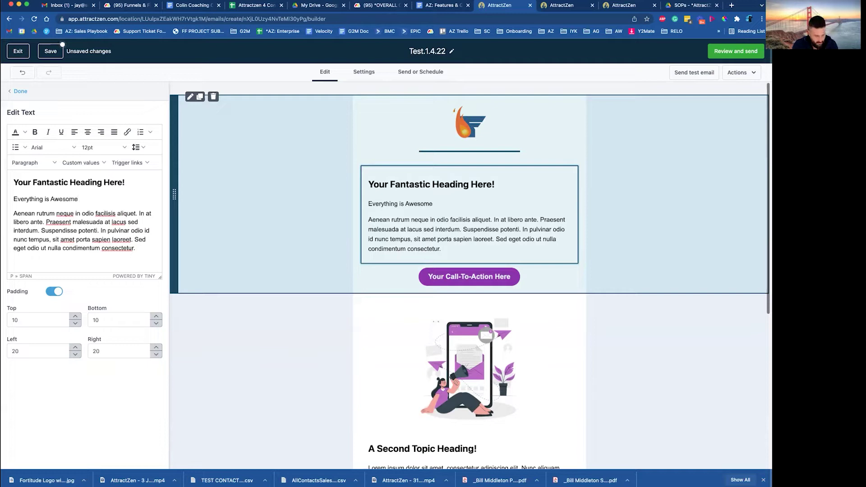
{"action": "triple_click", "coordinate": [45, 222]}
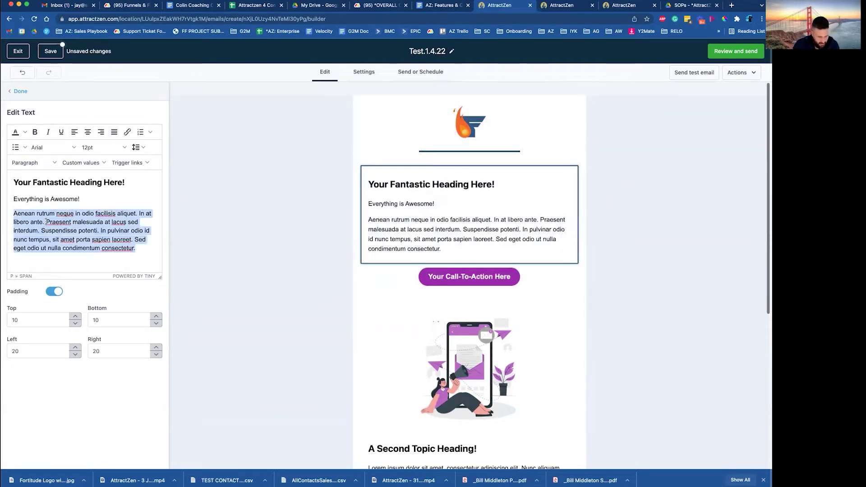
{"action": "type", "text": "Everything is cool when you"}
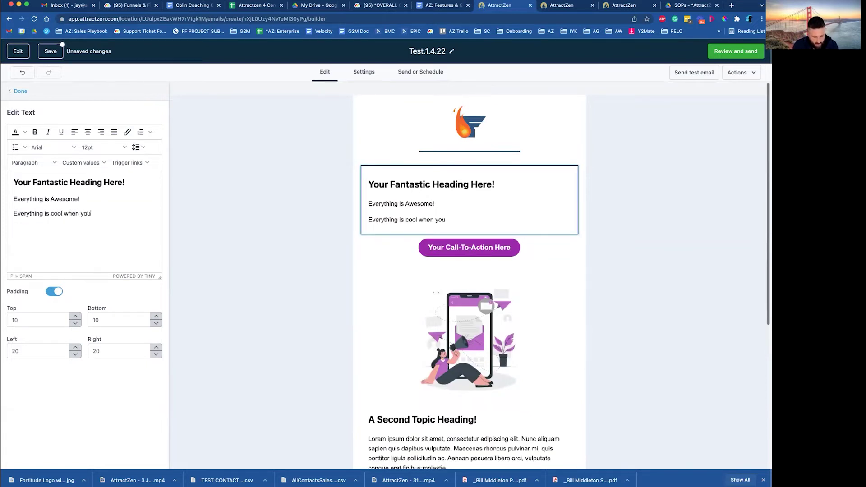
{"action": "type", "text": " are part"}
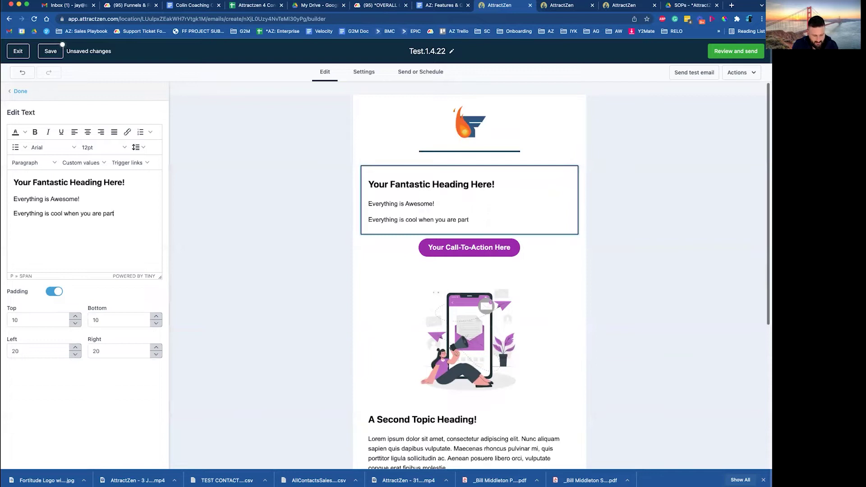
{"action": "type", "text": " of the team..."}
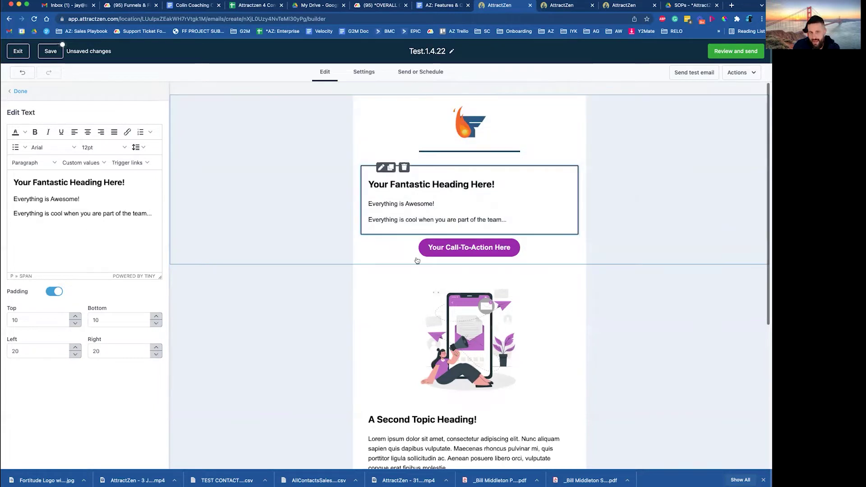
Delete the illustration and second-topic section, the social icons, and the empty row left behind
{"action": "left_click", "coordinate": [469, 316]}
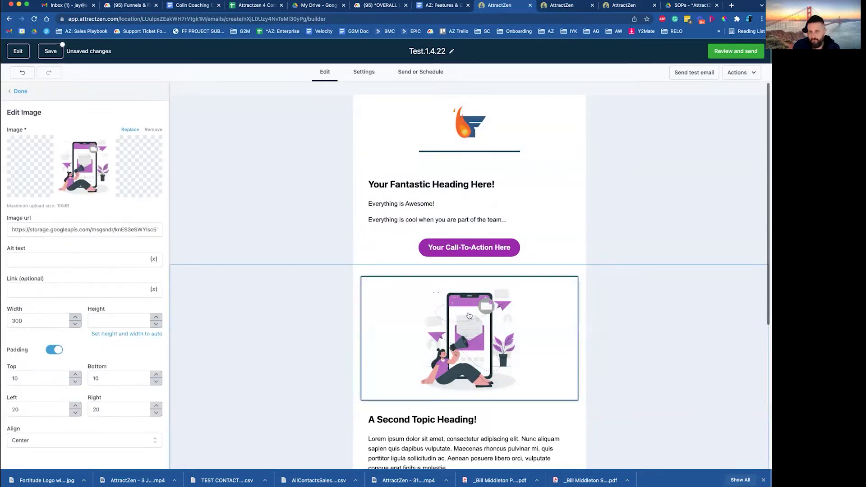
{"action": "scroll", "coordinate": [445, 417], "scroll_direction": "down", "scroll_amount": 3}
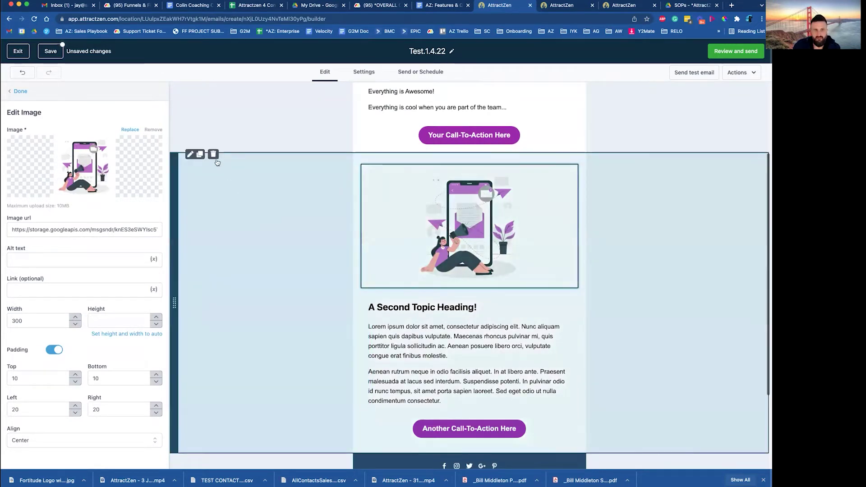
{"action": "left_click", "coordinate": [213, 155]}
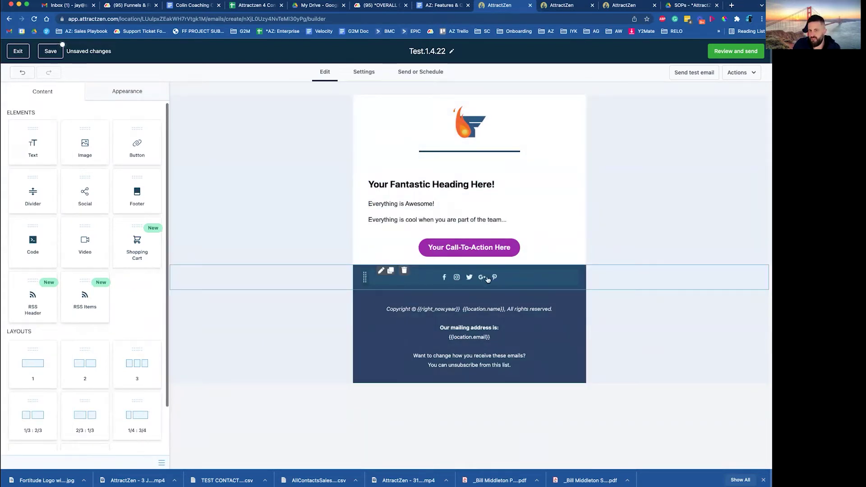
{"action": "left_click", "coordinate": [405, 271]}
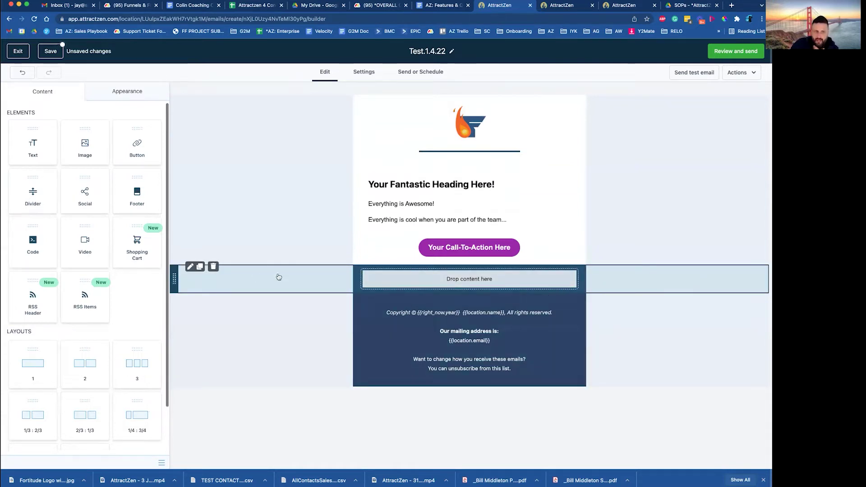
{"action": "left_click", "coordinate": [213, 266]}
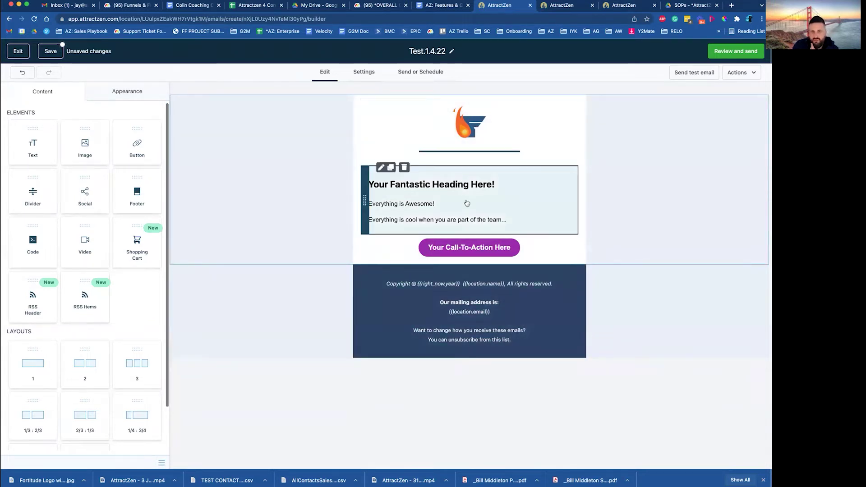
Change the call-to-action button text to 'Schedule a call'
{"action": "left_click", "coordinate": [478, 249]}
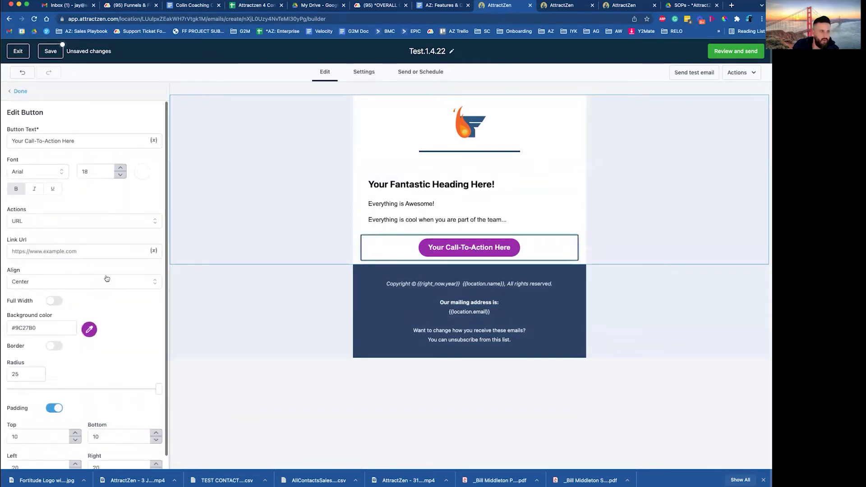
{"action": "left_click", "coordinate": [22, 253]}
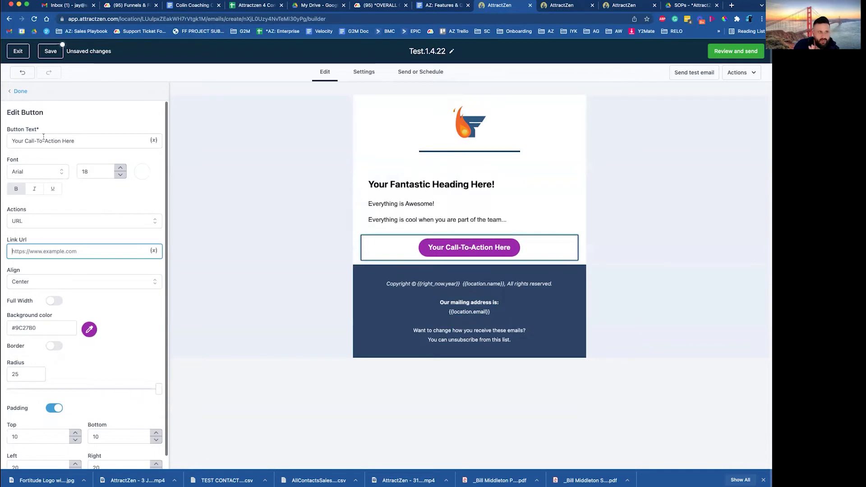
{"action": "triple_click", "coordinate": [19, 141]}
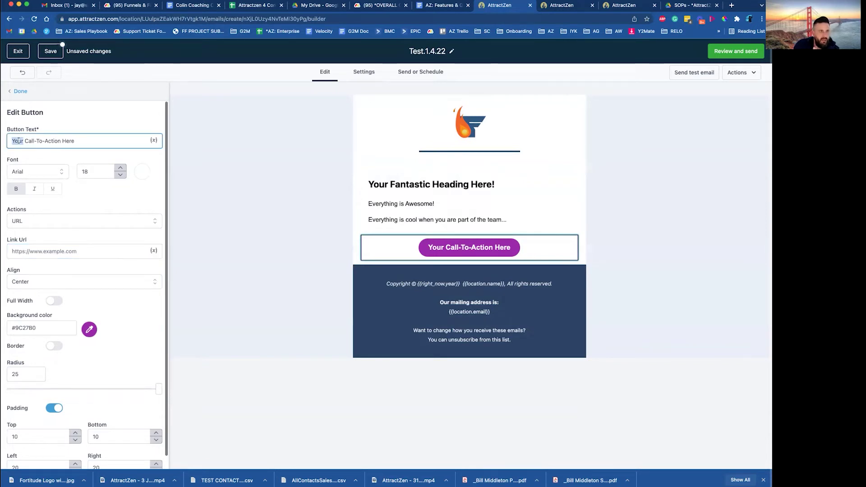
{"action": "type", "text": "Sched"}
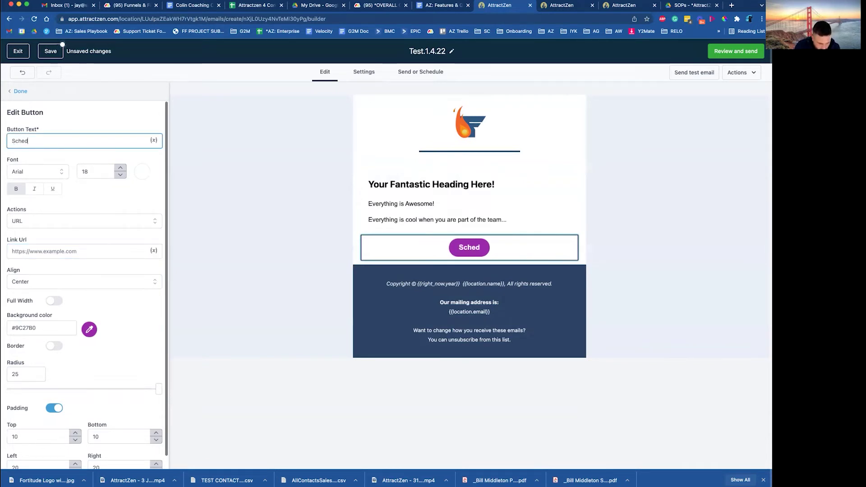
{"action": "type", "text": "ule a call"}
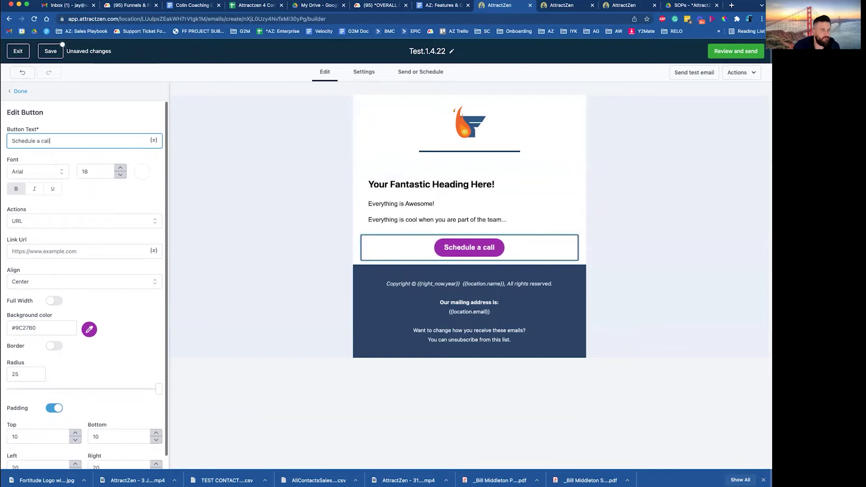
Link the button to the scheduling website URL and save the template
{"action": "left_click", "coordinate": [36, 253]}
{"action": "type", "text": "h"}
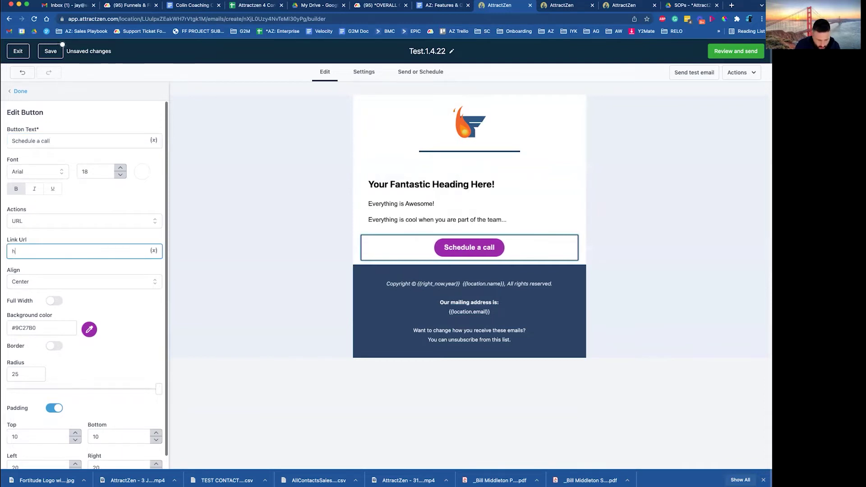
{"action": "type", "text": "ttps://"}
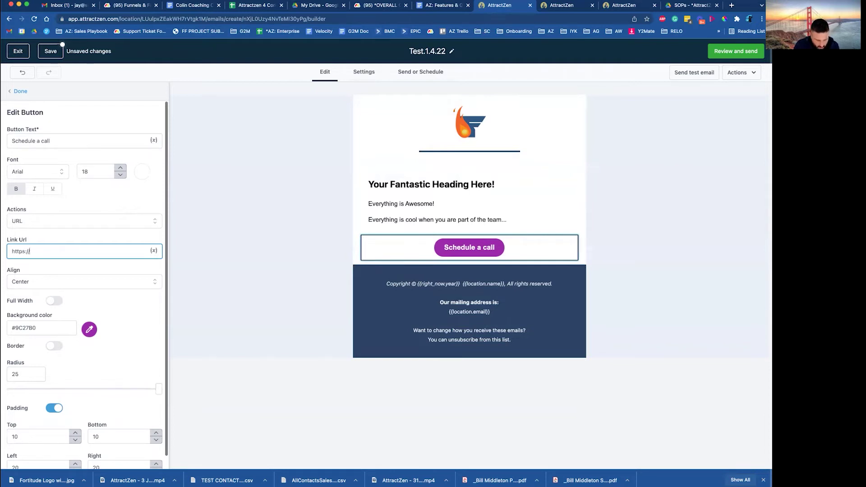
{"action": "type", "text": "discoverywithjay.com"}
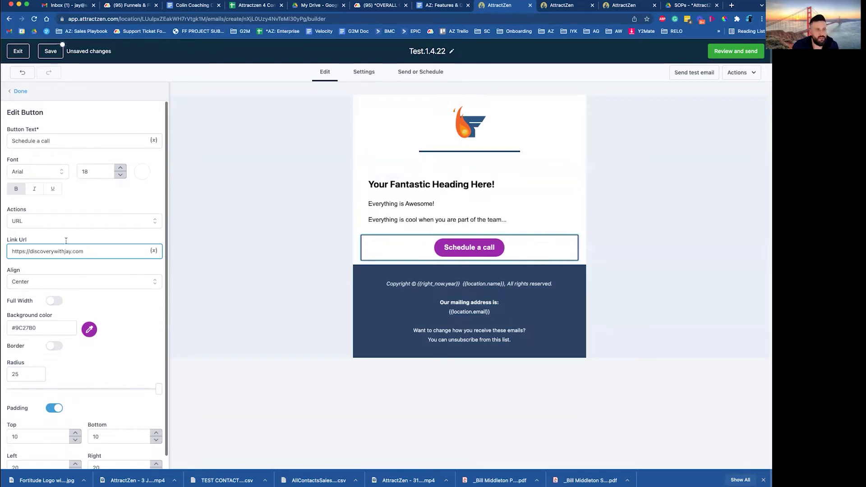
{"action": "left_click", "coordinate": [66, 241]}
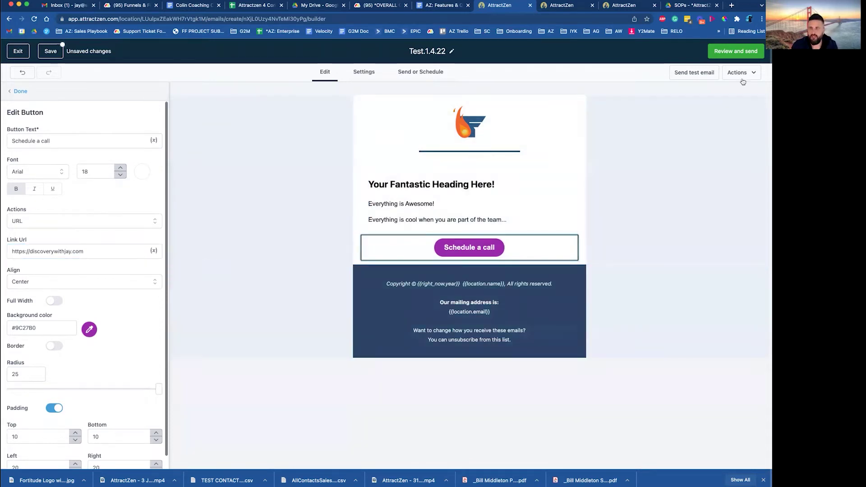
{"action": "left_click", "coordinate": [52, 50]}
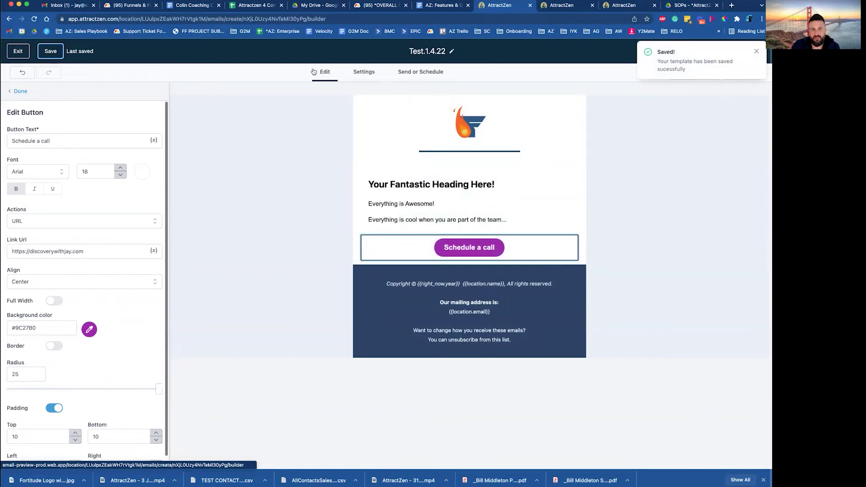
In the email Settings, enter the sender's name and the sender's e-mail address
{"action": "left_click", "coordinate": [364, 73]}
{"action": "left_click", "coordinate": [328, 134]}
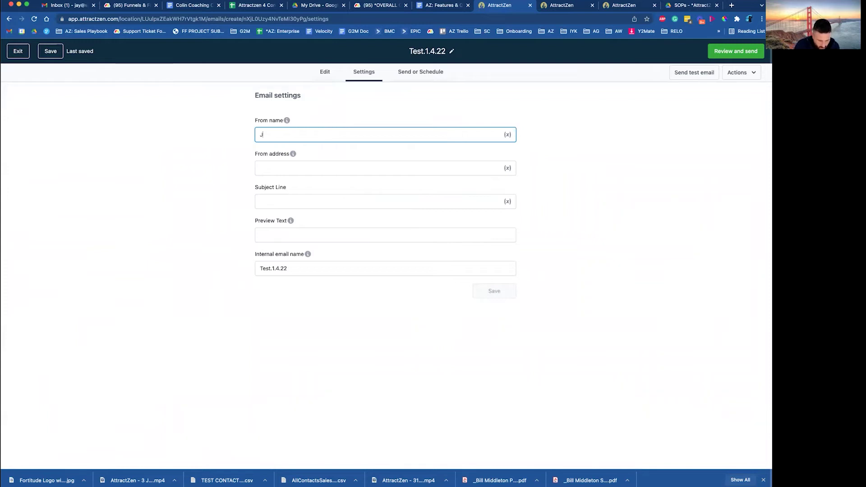
{"action": "left_click", "coordinate": [299, 169]}
{"action": "left_click", "coordinate": [306, 137]}
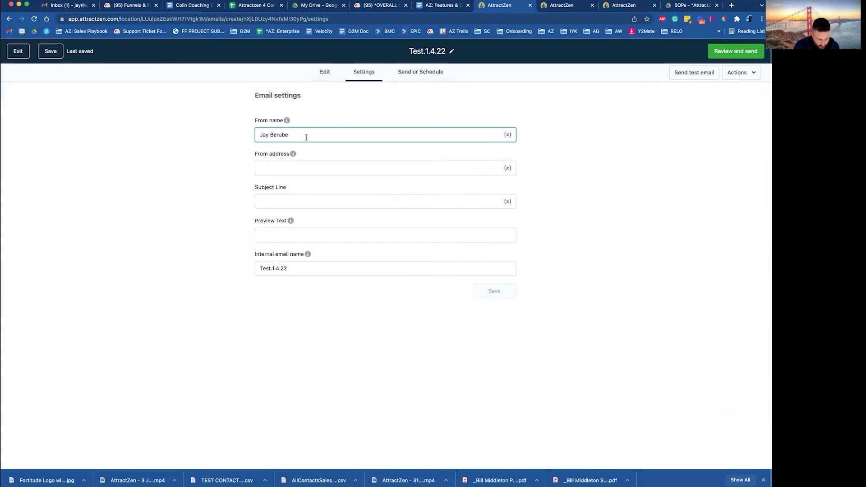
{"action": "type", "text": "Test"}
{"action": "left_click", "coordinate": [301, 169]}
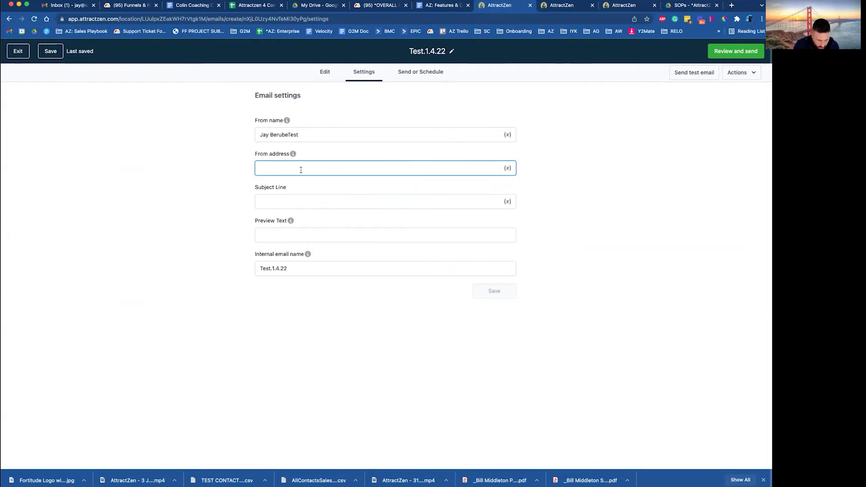
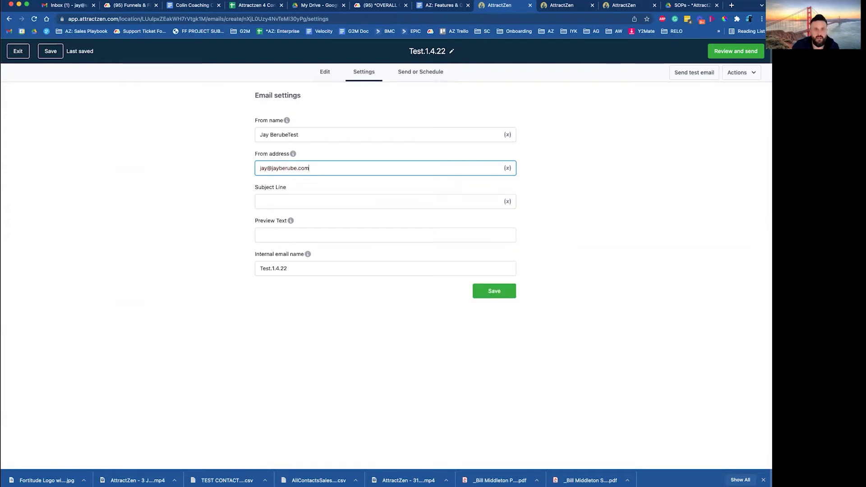
Set the subject line to 'Everything is awesome in my newsletter' and save the settings
{"action": "left_click", "coordinate": [304, 202]}
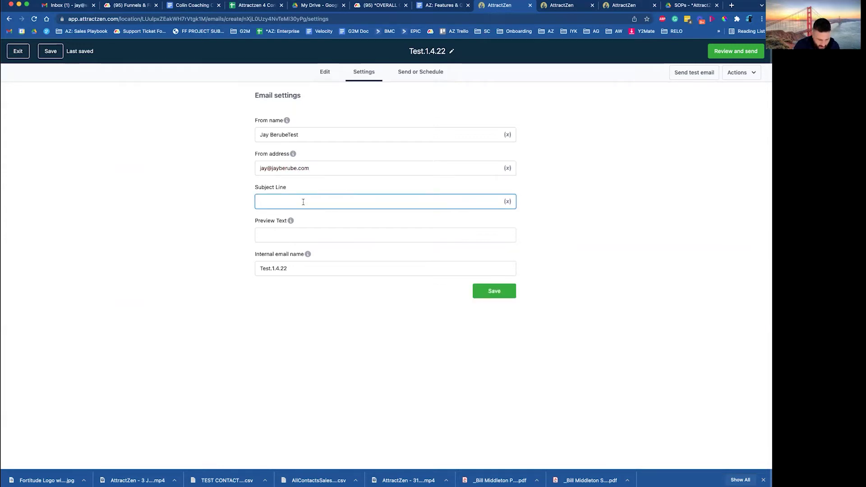
{"action": "type", "text": "Everything is awes"}
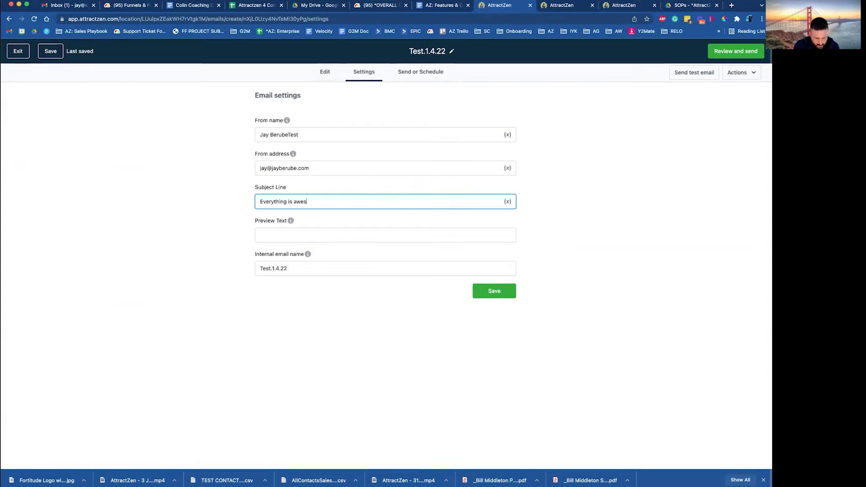
{"action": "type", "text": "in my newsletter"}
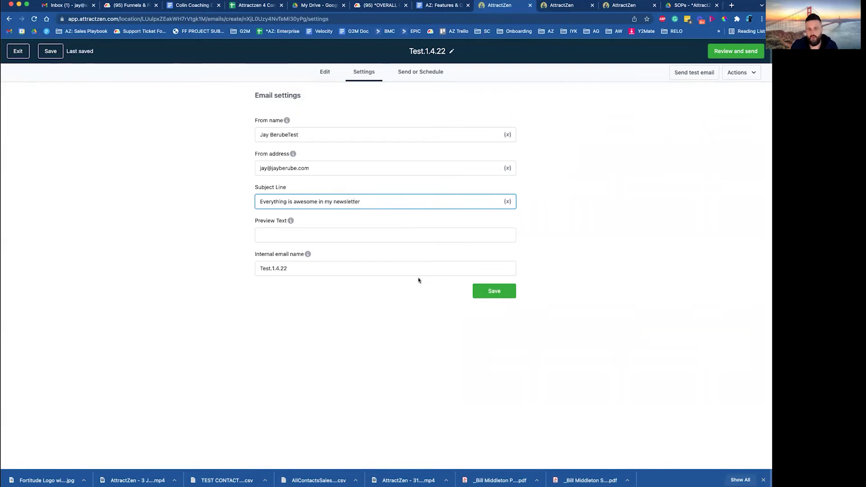
{"action": "left_click", "coordinate": [499, 291]}
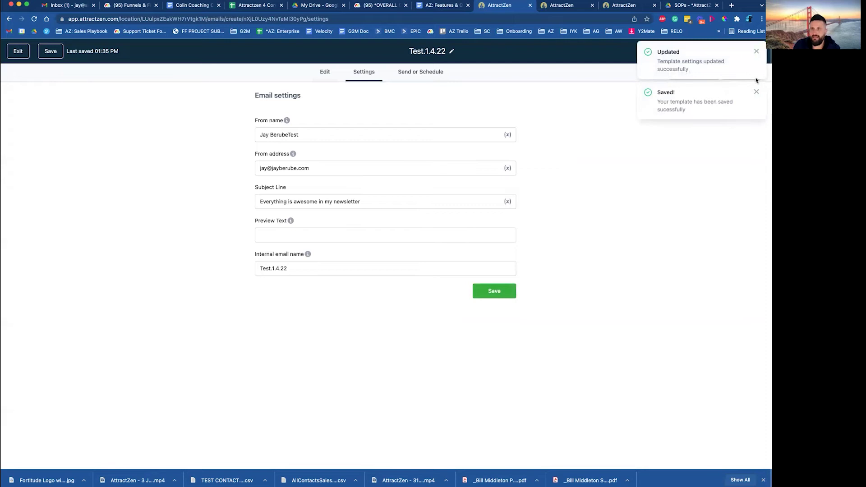
{"action": "left_click", "coordinate": [757, 53]}
{"action": "left_click", "coordinate": [756, 53]}
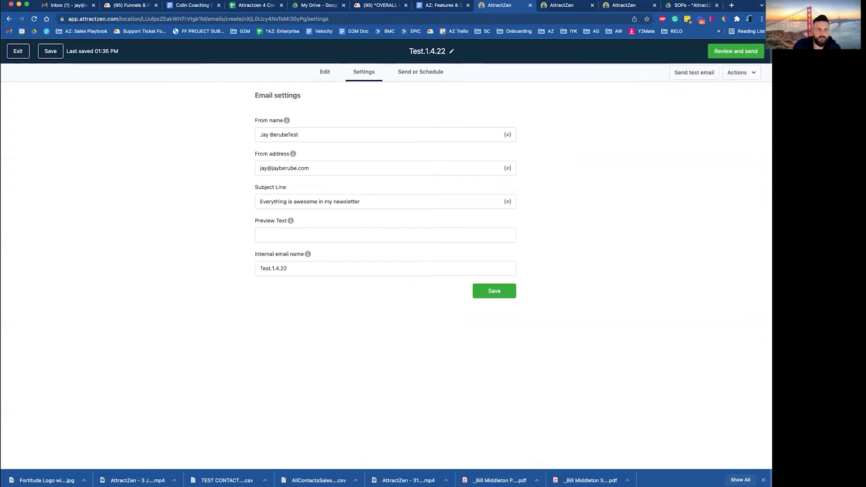
Exit the settings editor and reopen the Test.1.4.22 template in the builder
{"action": "left_click", "coordinate": [18, 52]}
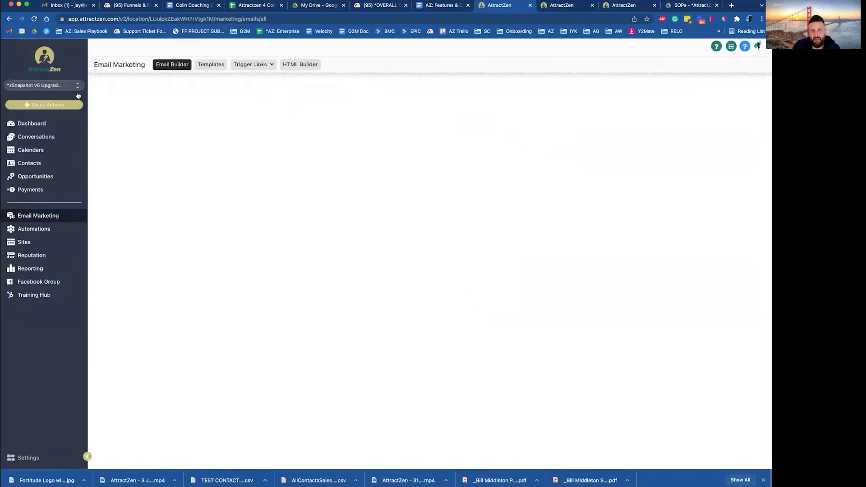
{"action": "mouse_move", "coordinate": [412, 159]}
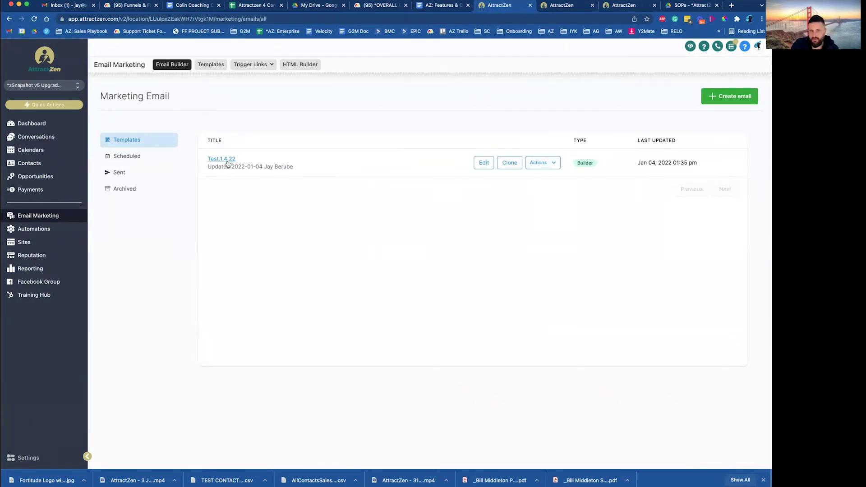
{"action": "left_click", "coordinate": [228, 164]}
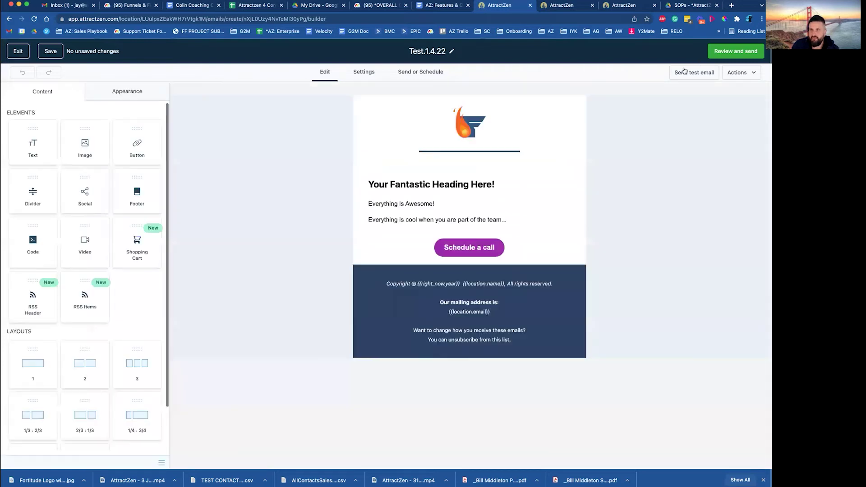
Open the test-email form and enter the company address as the sender
{"action": "left_click", "coordinate": [692, 73]}
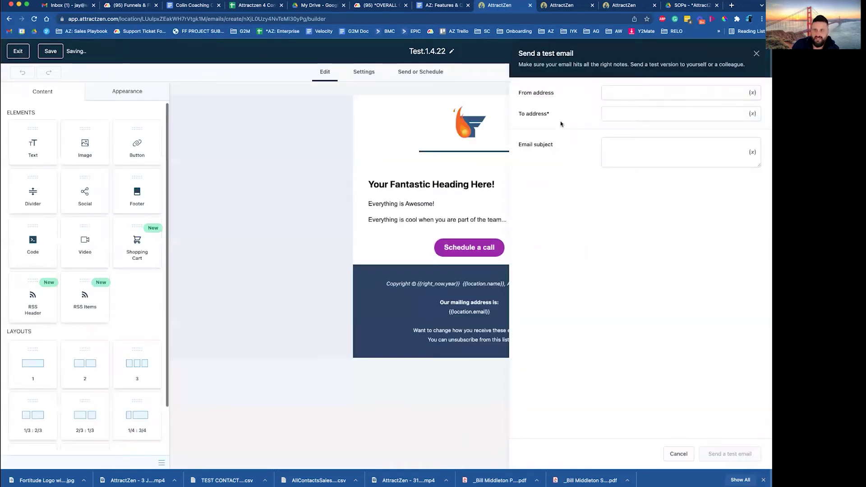
{"action": "left_click", "coordinate": [641, 95]}
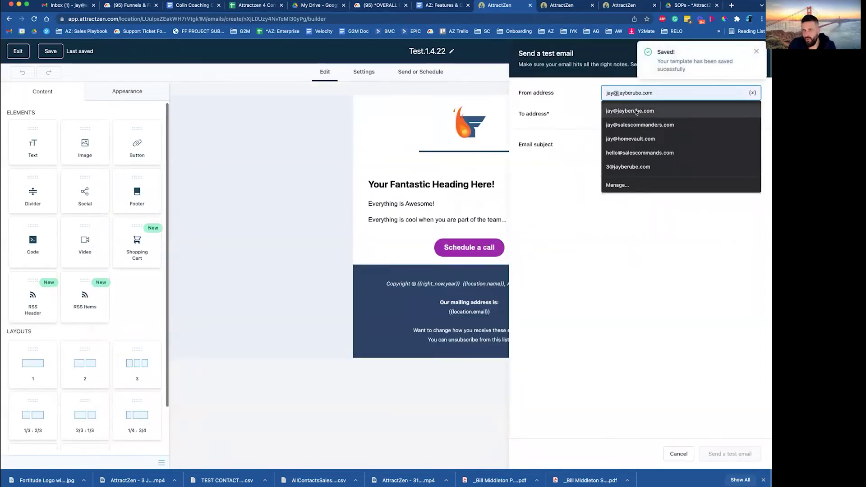
{"action": "left_click", "coordinate": [635, 107]}
{"action": "double_click", "coordinate": [628, 92]}
{"action": "key", "text": "super+a"}
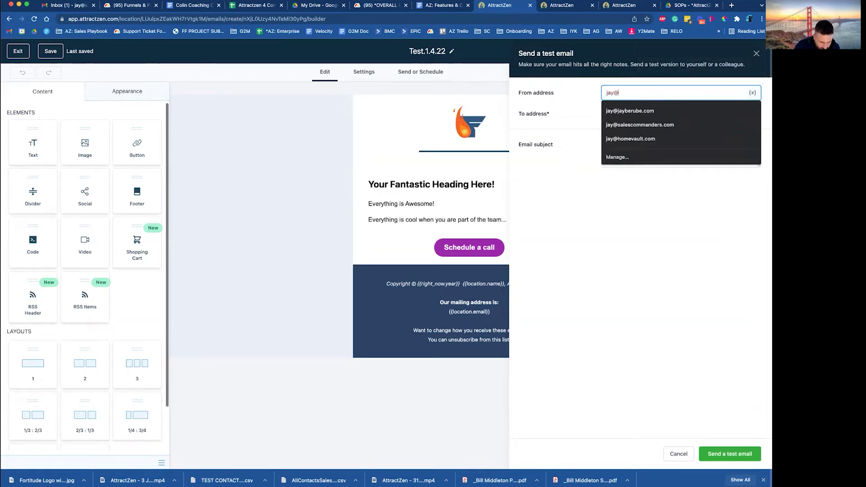
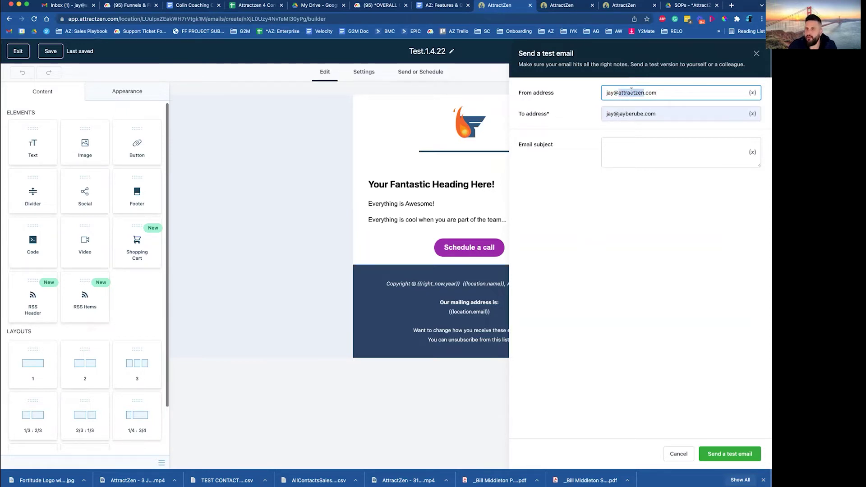
Move the company address into the recipient field and re-enter the personal sender address
{"action": "triple_click", "coordinate": [631, 92]}
{"action": "right_click", "coordinate": [632, 92]}
{"action": "left_click", "coordinate": [646, 143]}
{"action": "double_click", "coordinate": [625, 114]}
{"action": "key", "text": "super+a"}
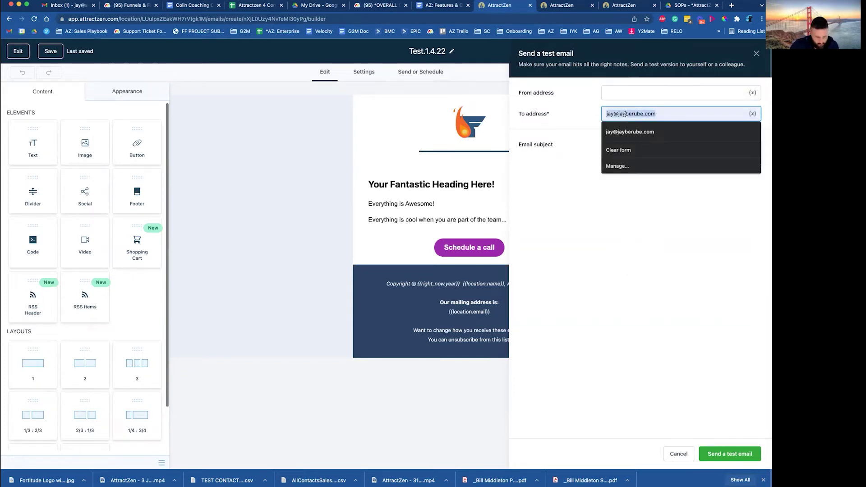
{"action": "key", "text": "super+v"}
{"action": "left_click", "coordinate": [648, 93]}
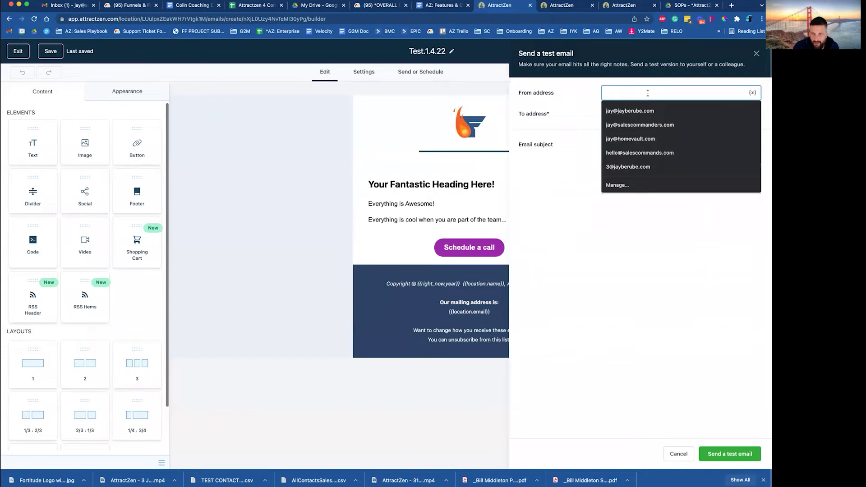
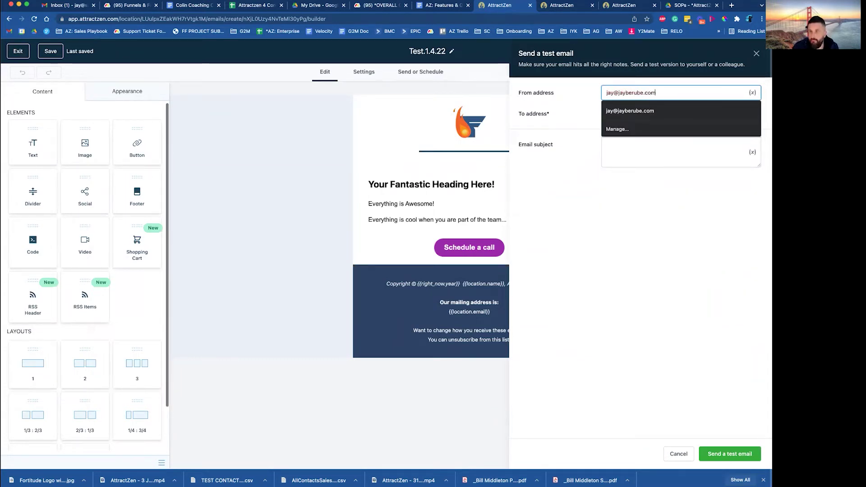
{"action": "left_click", "coordinate": [567, 95]}
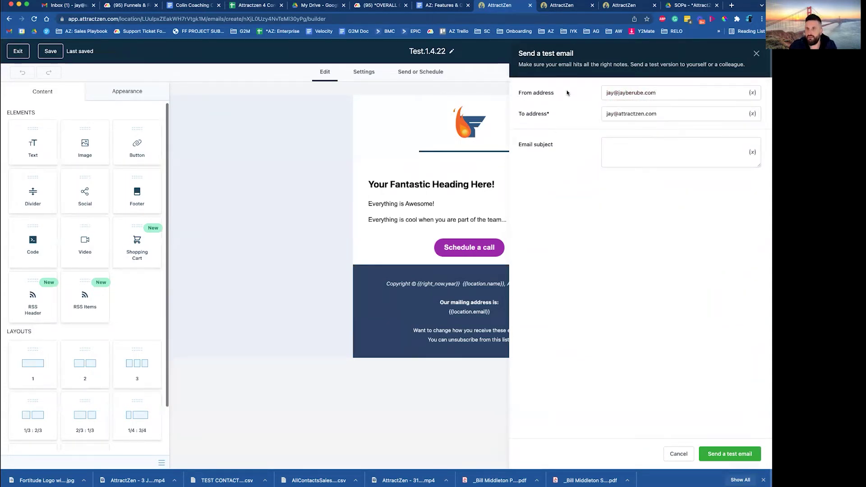
Give the test email the subject 'Everything' and send it
{"action": "left_click", "coordinate": [645, 151]}
{"action": "type", "text": "Everything"}
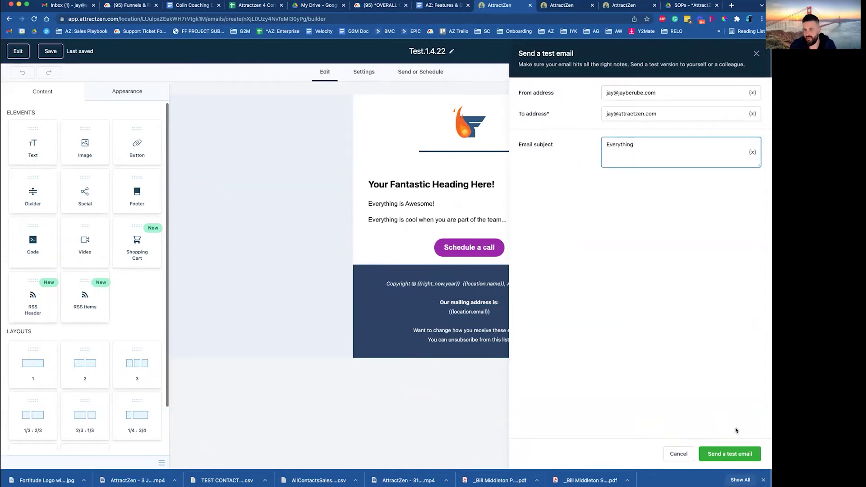
{"action": "left_click", "coordinate": [729, 453]}
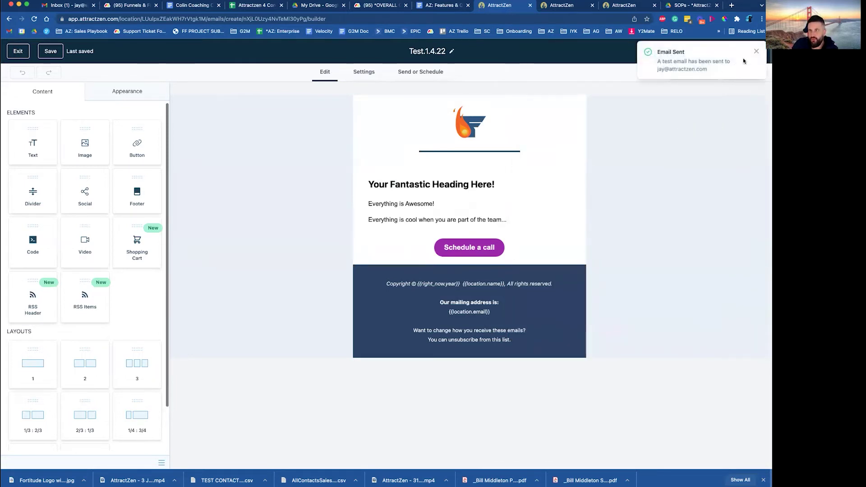
{"action": "left_click", "coordinate": [756, 52]}
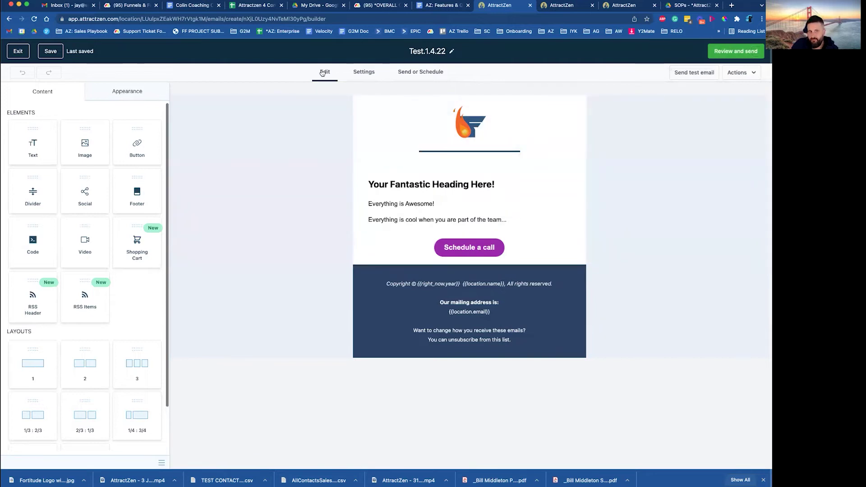
On the Send or Schedule tab, target All contacts as recipients
{"action": "left_click", "coordinate": [432, 75]}
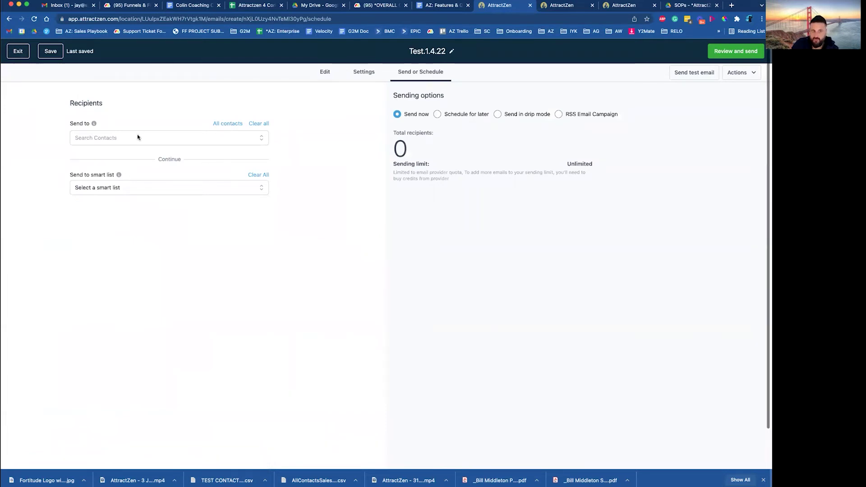
{"action": "left_click", "coordinate": [96, 141]}
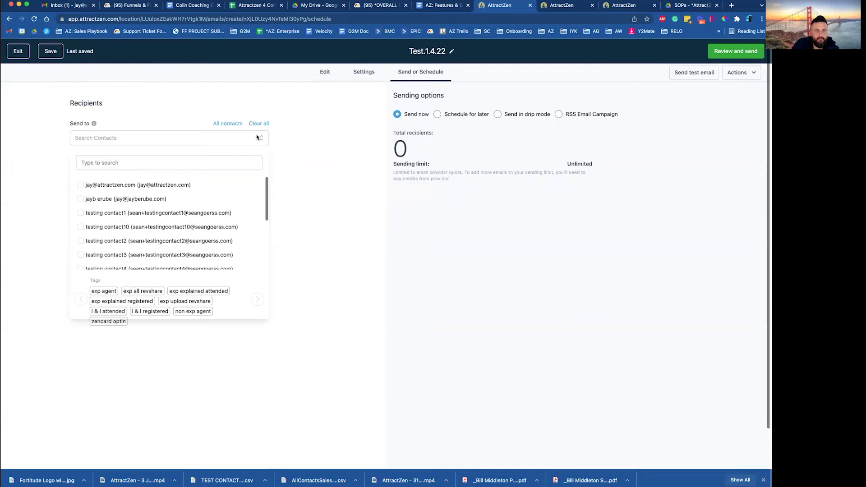
{"action": "left_click", "coordinate": [293, 142]}
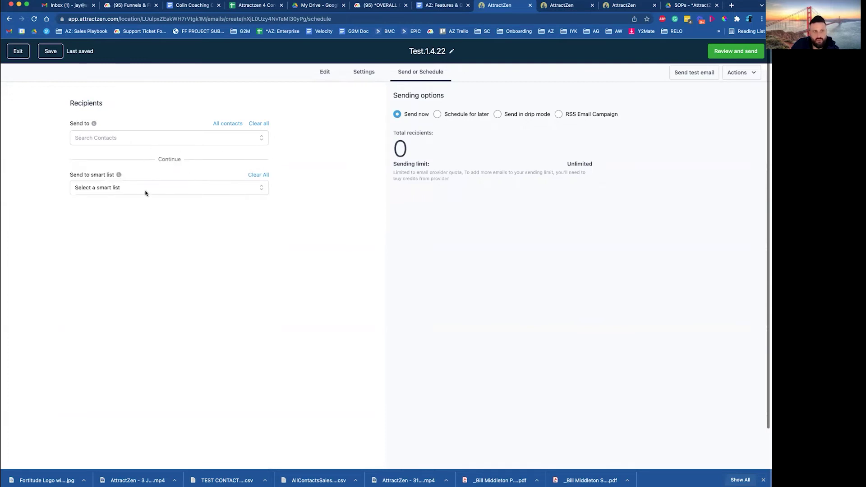
{"action": "left_click", "coordinate": [126, 188]}
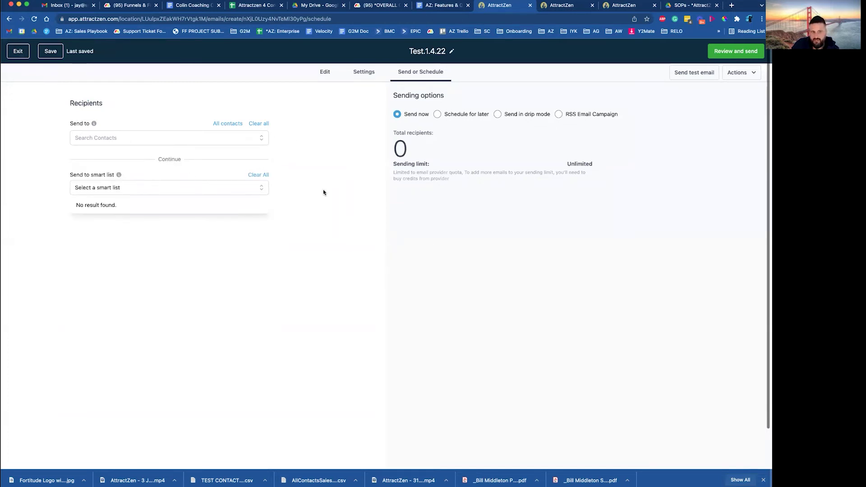
{"action": "left_click", "coordinate": [373, 124]}
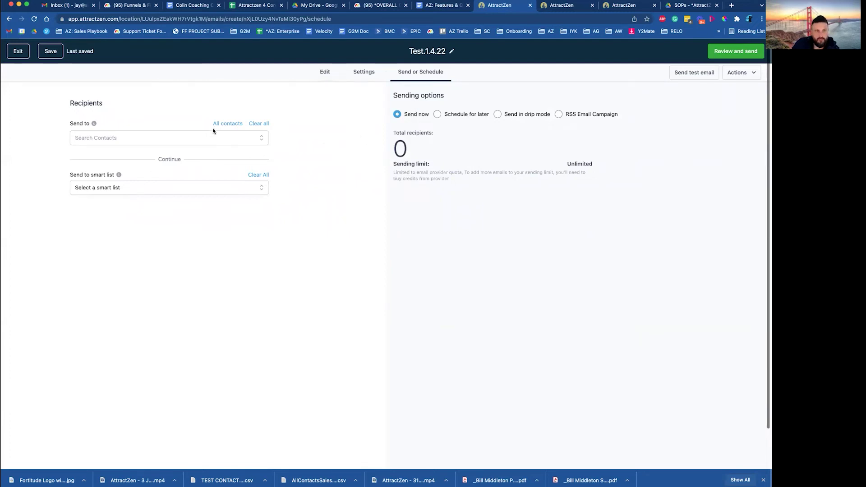
{"action": "left_click", "coordinate": [224, 125]}
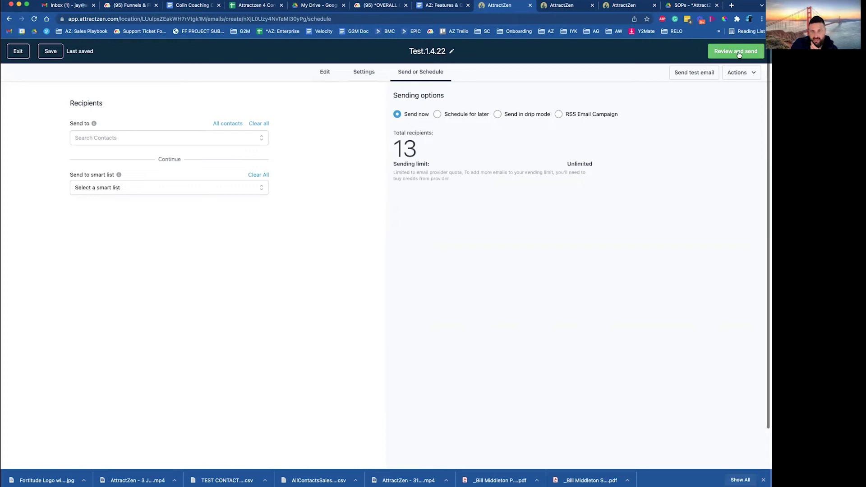
Compare Schedule for later and drip mode, then choose Send now
{"action": "left_click", "coordinate": [438, 114]}
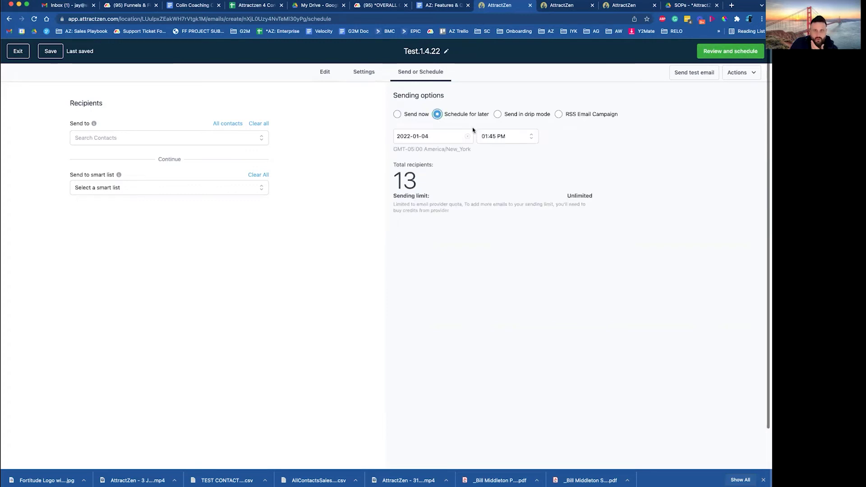
{"action": "left_click", "coordinate": [496, 114]}
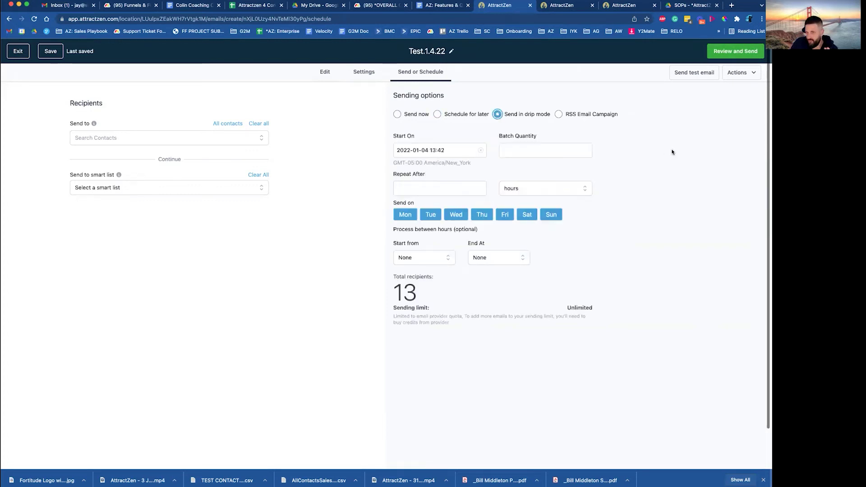
{"action": "left_click", "coordinate": [398, 114]}
Open the 'Everything' test email from Gmail's Promotions and always display its images
{"action": "left_click", "coordinate": [72, 6]}
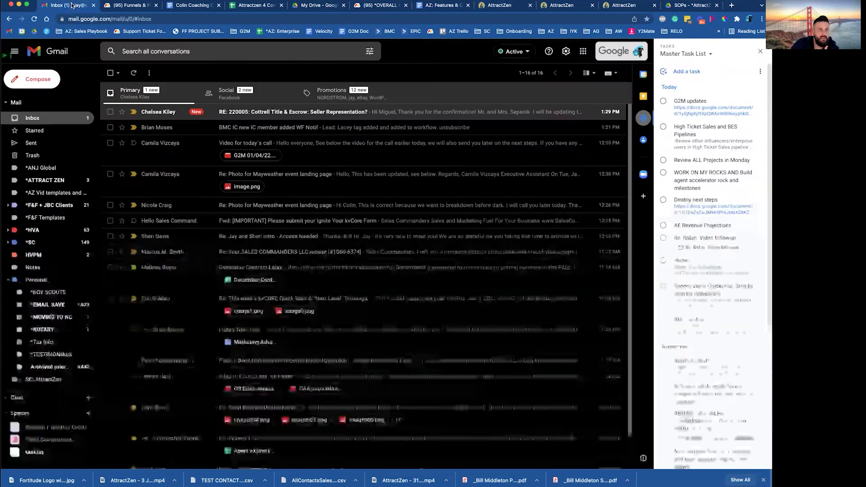
{"action": "left_click", "coordinate": [332, 102]}
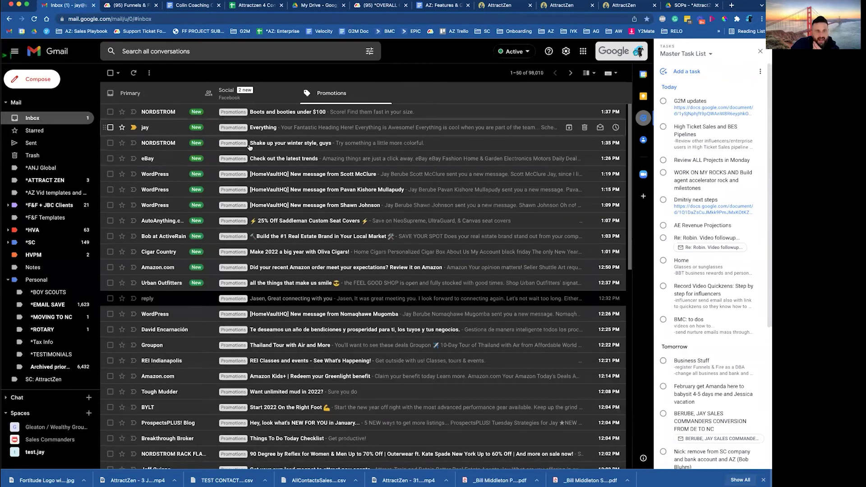
{"action": "left_click", "coordinate": [262, 127]}
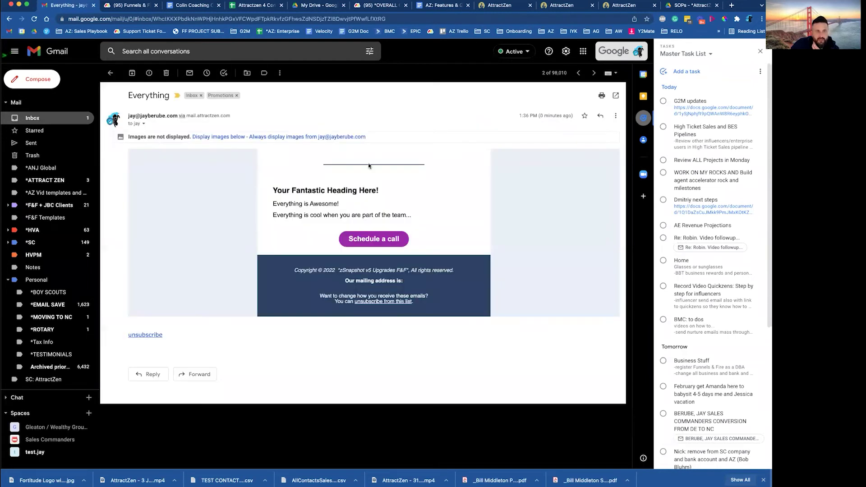
{"action": "left_click", "coordinate": [325, 137]}
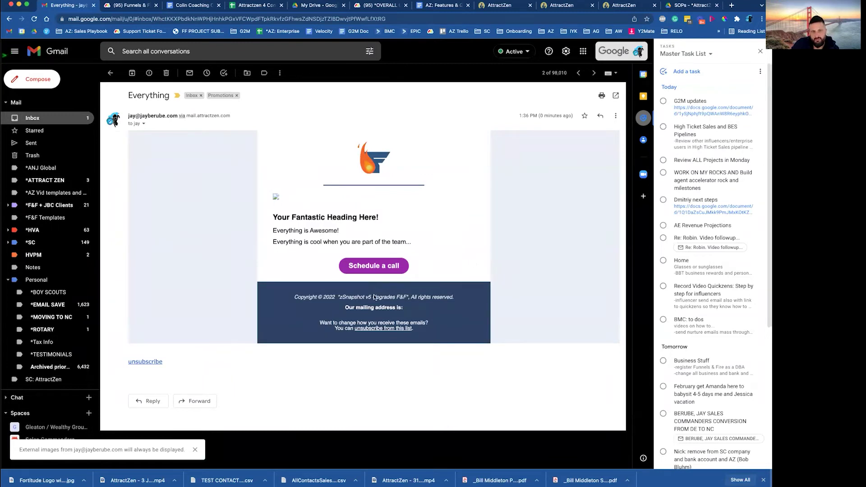
Try the email's Schedule a call link, then return to AttractZen's Email Marketing page
{"action": "left_click", "coordinate": [377, 268]}
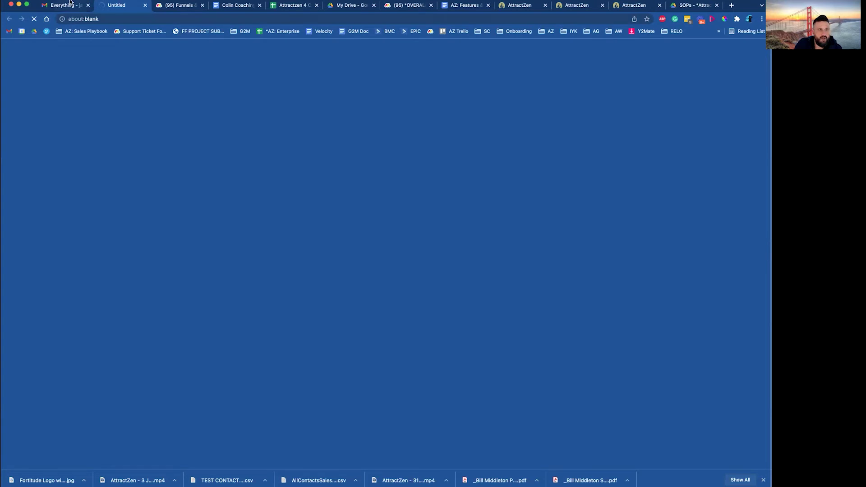
{"action": "left_click", "coordinate": [63, 5]}
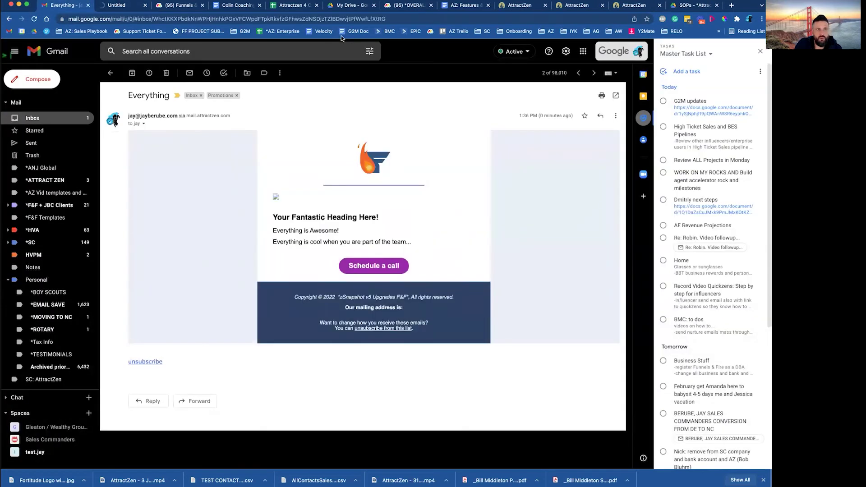
{"action": "left_click", "coordinate": [579, 7]}
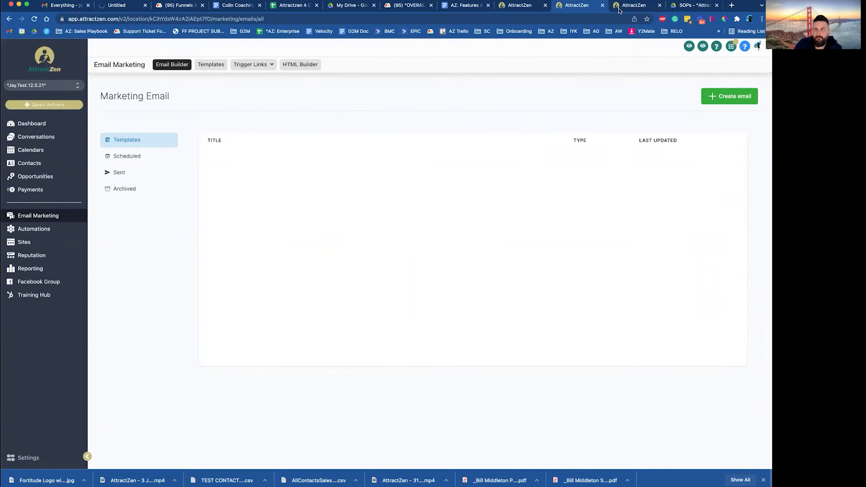
Find the Test.1.4.22 email editor tab, save the email, and exit to the templates list
{"action": "left_click", "coordinate": [630, 4]}
{"action": "left_click", "coordinate": [569, 6]}
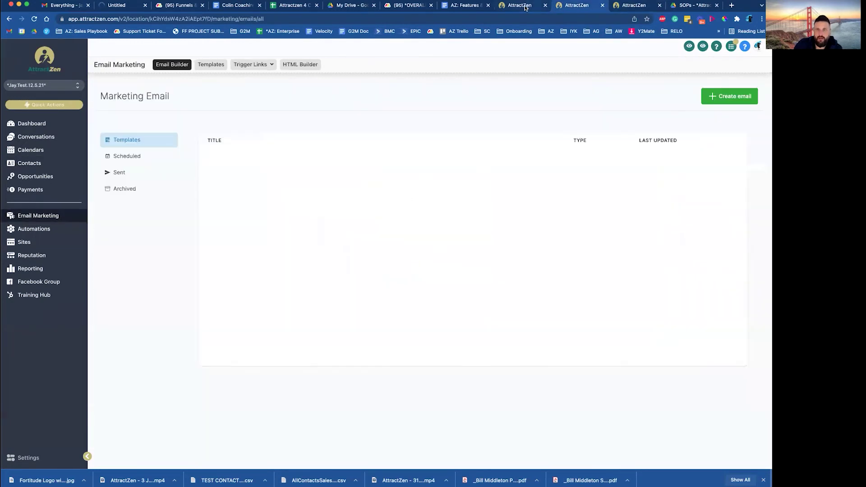
{"action": "left_click", "coordinate": [528, 6]}
{"action": "left_click", "coordinate": [573, 7]}
{"action": "left_click", "coordinate": [523, 6]}
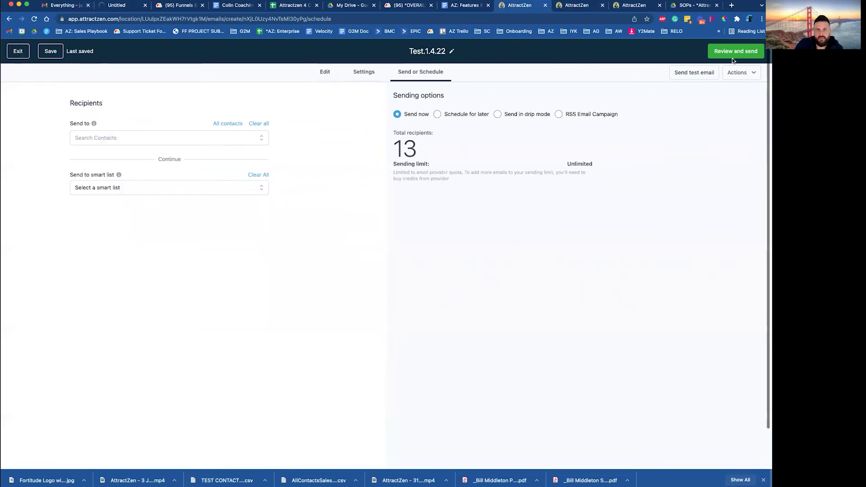
{"action": "left_click", "coordinate": [48, 55]}
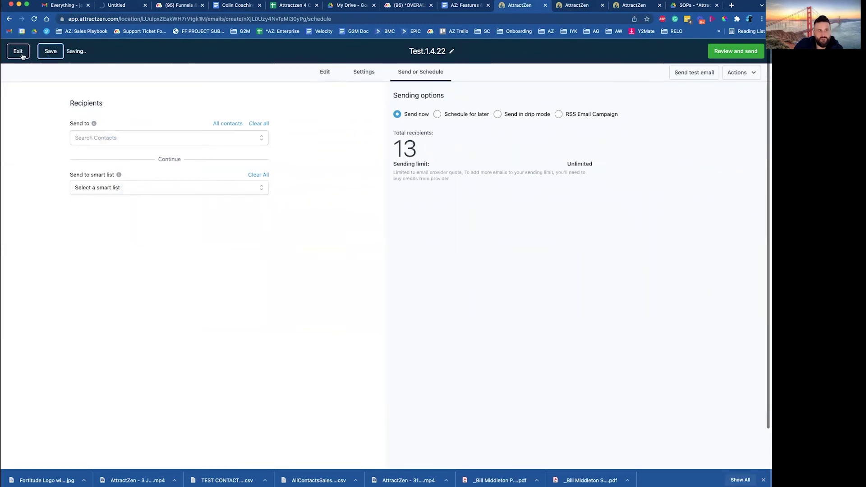
{"action": "left_click", "coordinate": [18, 53]}
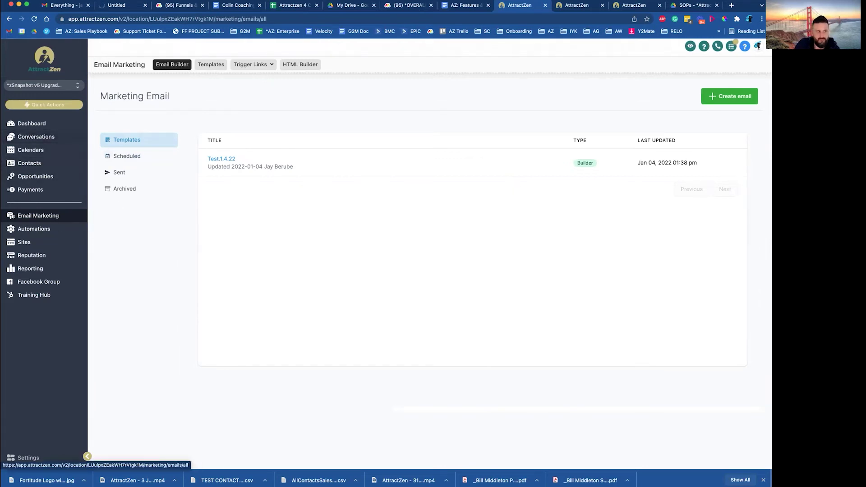
Create a new blank workflow from scratch under Automations
{"action": "left_click", "coordinate": [44, 230]}
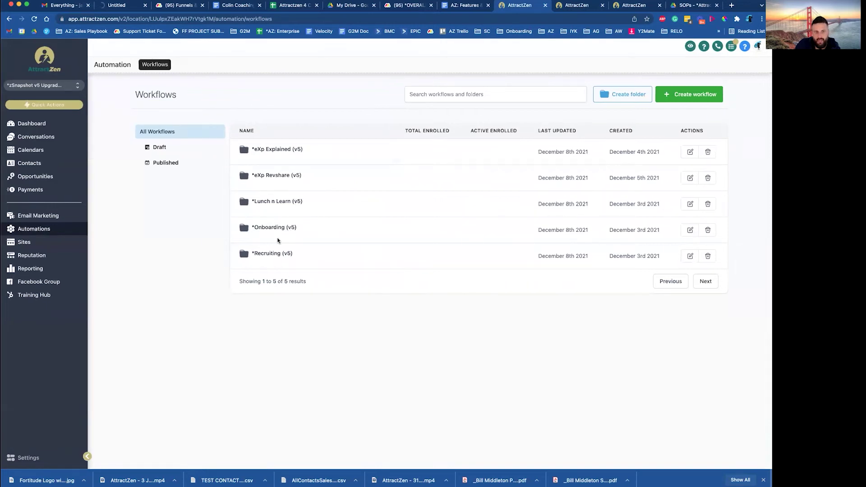
{"action": "left_click", "coordinate": [688, 96]}
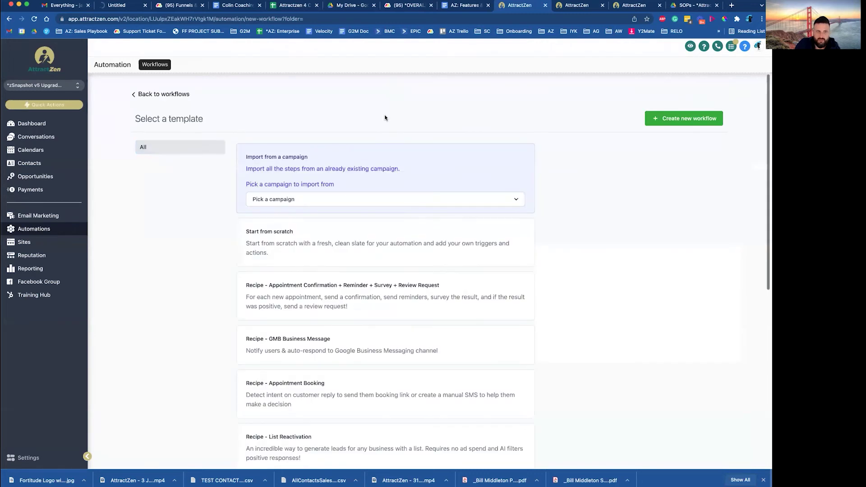
{"action": "left_click", "coordinate": [267, 234]}
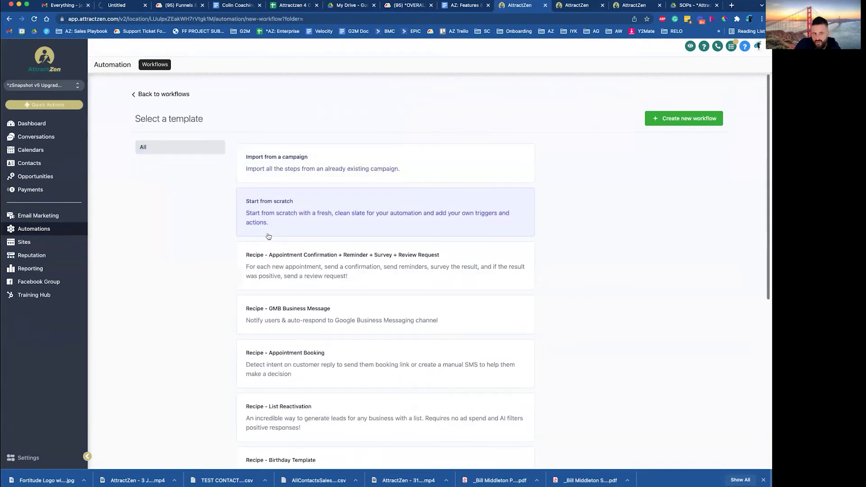
{"action": "left_click", "coordinate": [691, 121]}
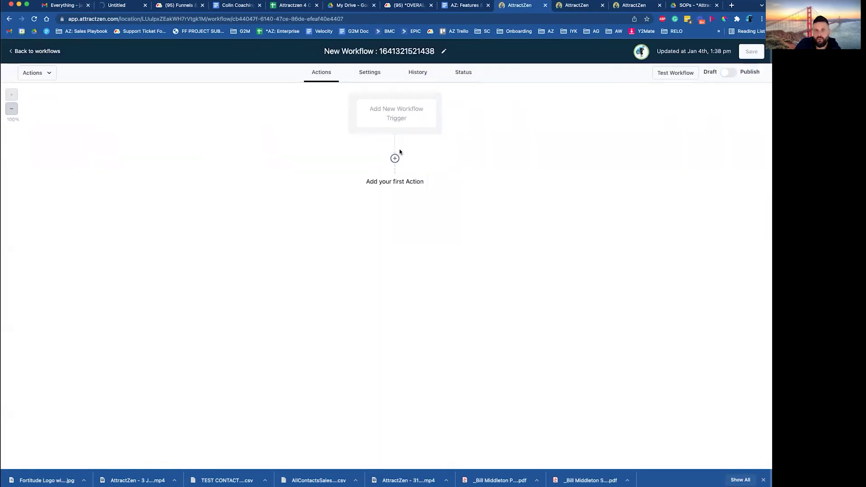
Add a Send Email first action using the Test.1.4.22 template and save the action
{"action": "left_click", "coordinate": [391, 183]}
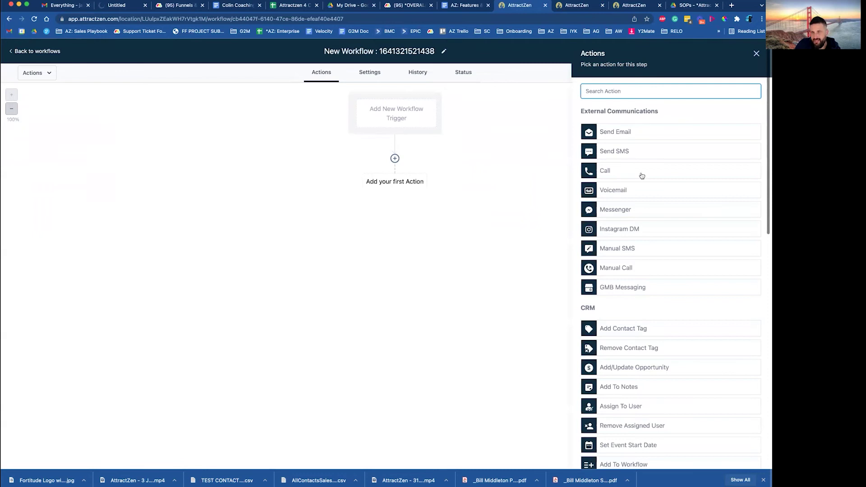
{"action": "left_click", "coordinate": [629, 132]}
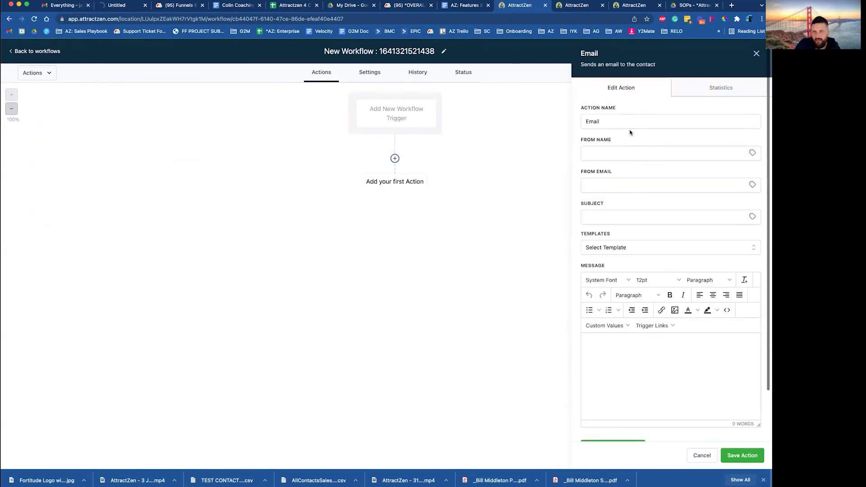
{"action": "left_click", "coordinate": [629, 253]}
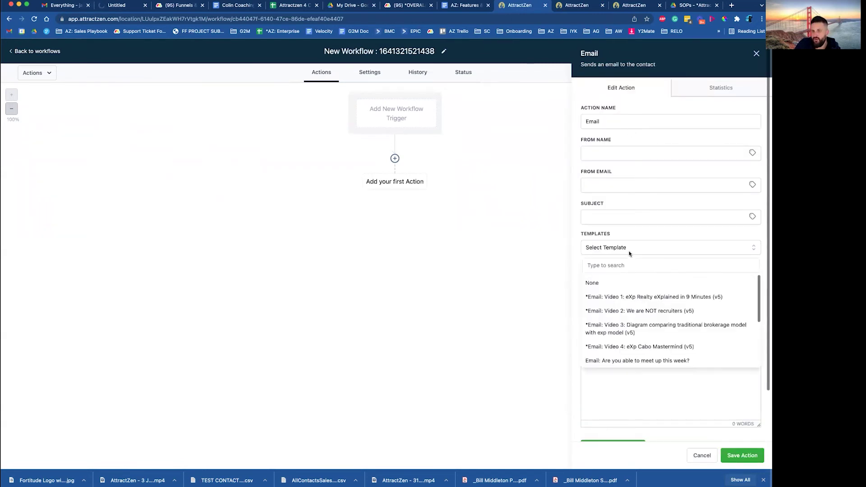
{"action": "scroll", "coordinate": [663, 311], "scroll_direction": "down", "scroll_amount": 3}
{"action": "scroll", "coordinate": [664, 312], "scroll_direction": "down", "scroll_amount": 2}
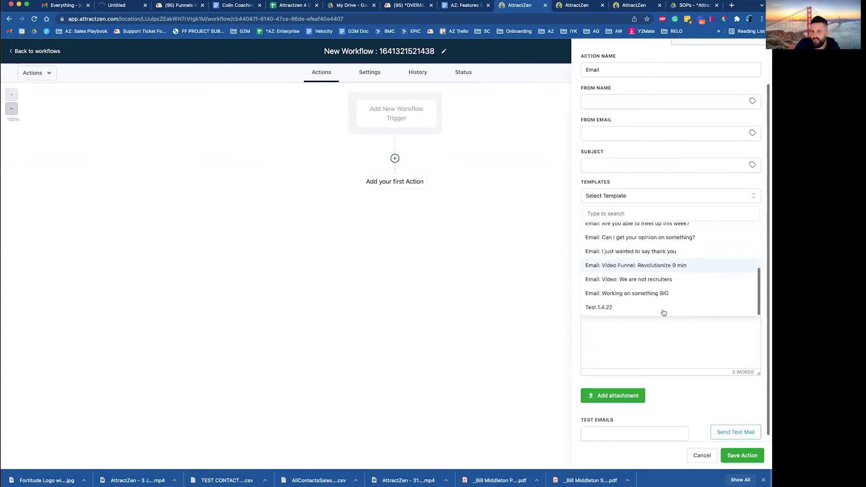
{"action": "left_click", "coordinate": [606, 304]}
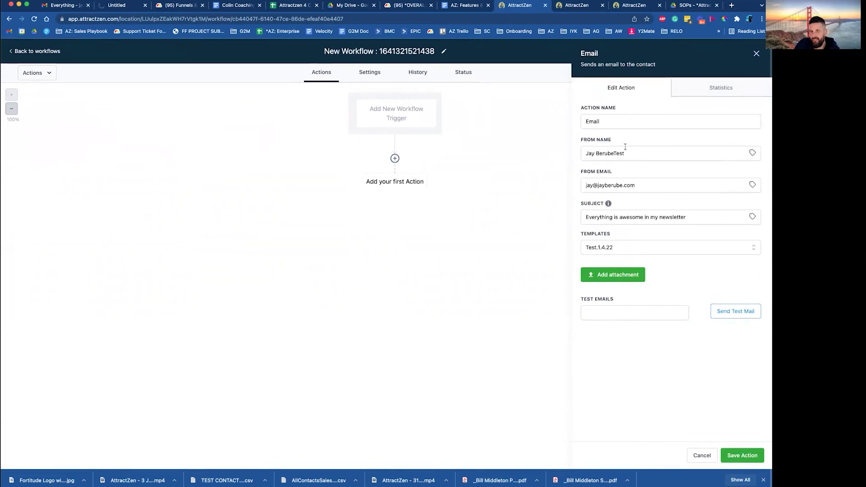
{"action": "left_click", "coordinate": [737, 456]}
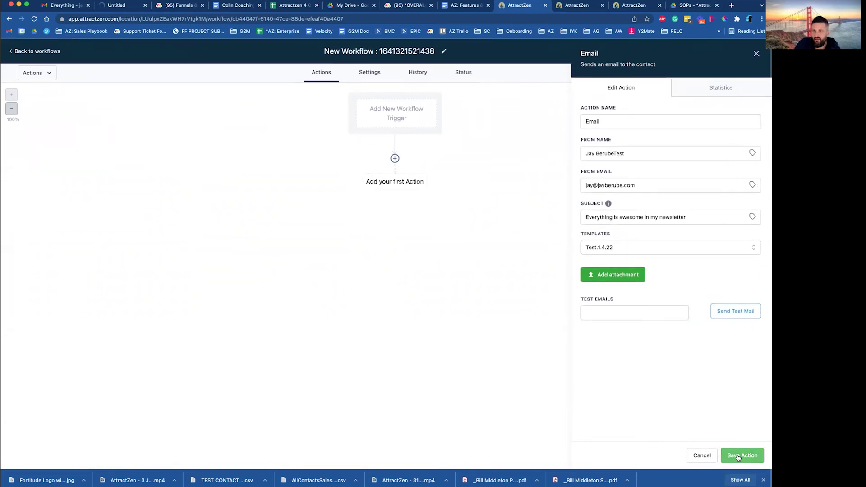
Allow contacts to re-enter, auto-mark conversations read, publish the workflow, and save
{"action": "left_click", "coordinate": [361, 71]}
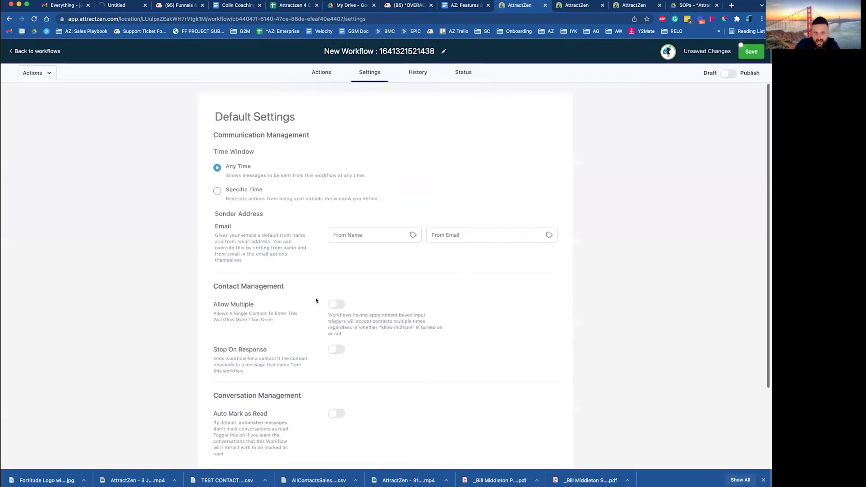
{"action": "left_click", "coordinate": [336, 305]}
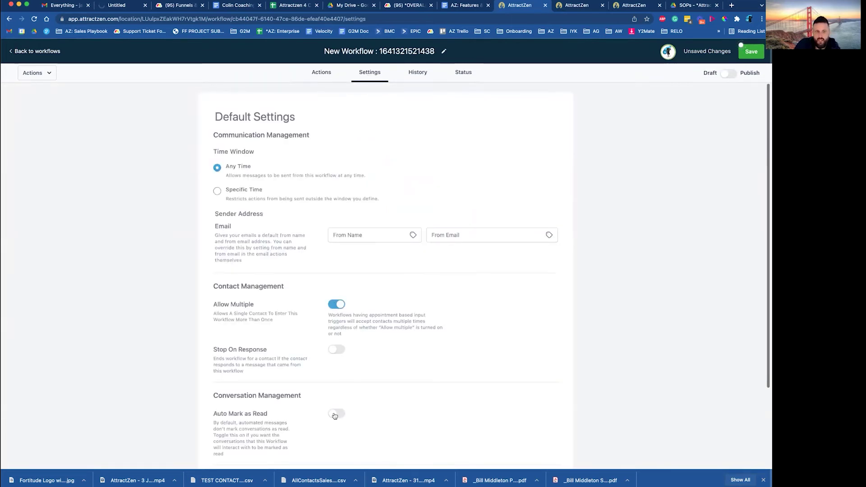
{"action": "left_click", "coordinate": [334, 415]}
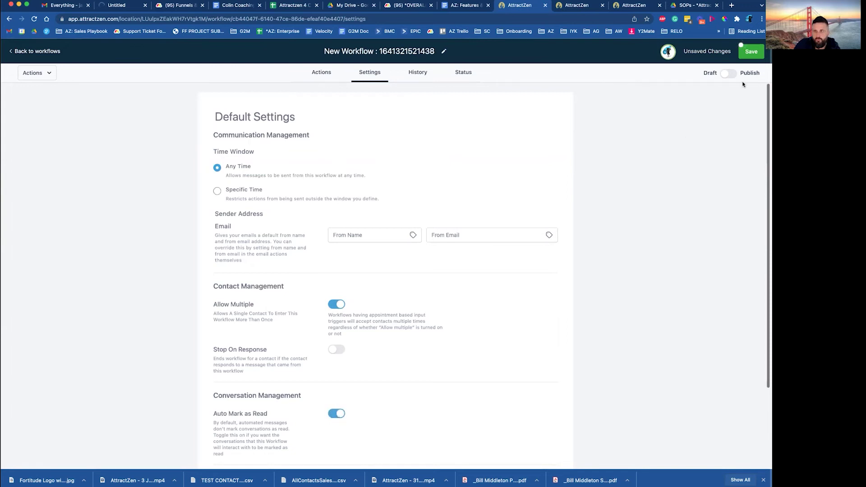
{"action": "left_click", "coordinate": [726, 73]}
{"action": "left_click", "coordinate": [749, 53]}
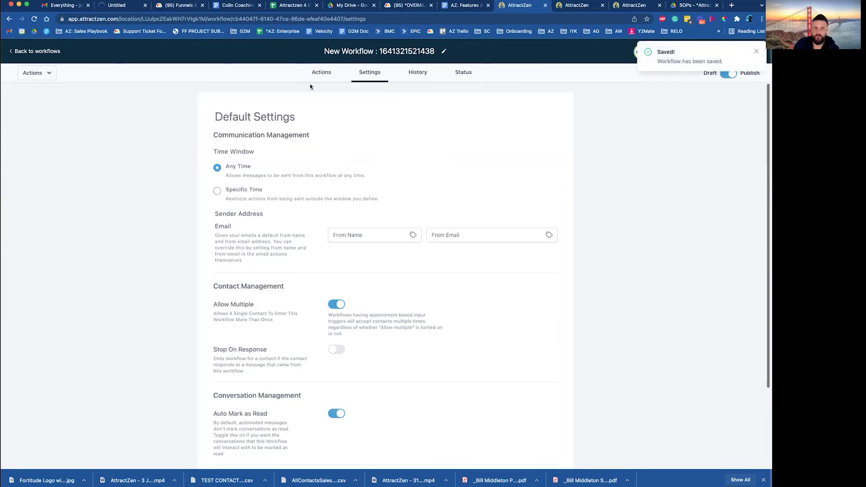
Rename the workflow 'Newsletter Test.1.4.22', save it, and go back to the workflow list
{"action": "double_click", "coordinate": [398, 50]}
{"action": "triple_click", "coordinate": [397, 47]}
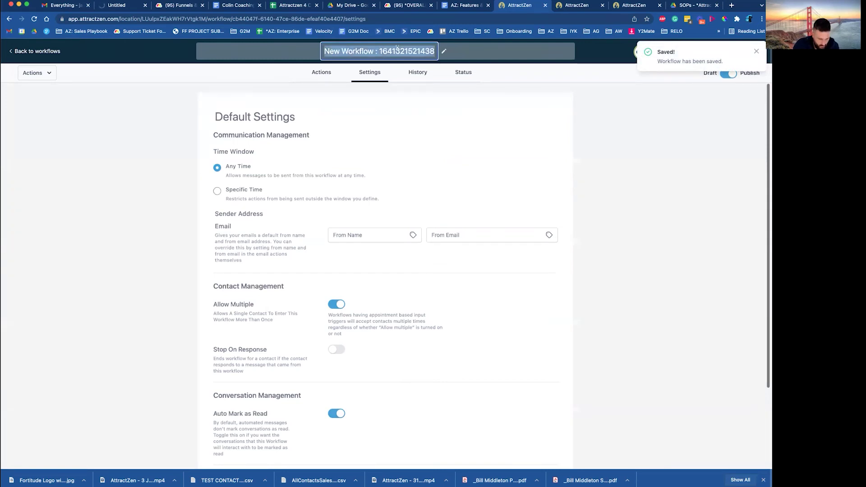
{"action": "type", "text": "Test.1.4."}
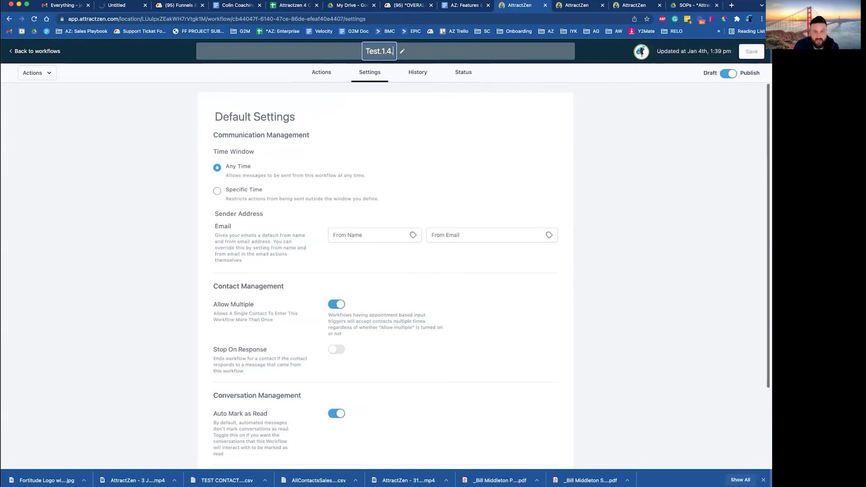
{"action": "type", "text": "22"}
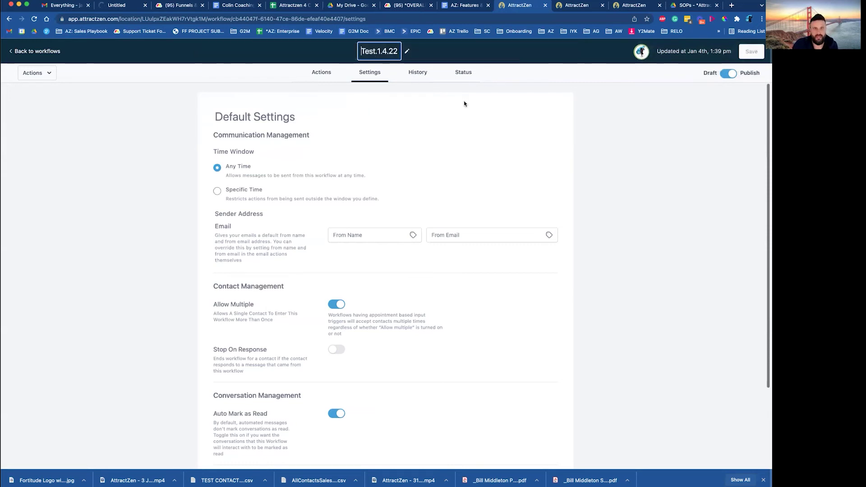
{"action": "type", "text": "Newsletter"}
{"action": "left_click", "coordinate": [157, 193]}
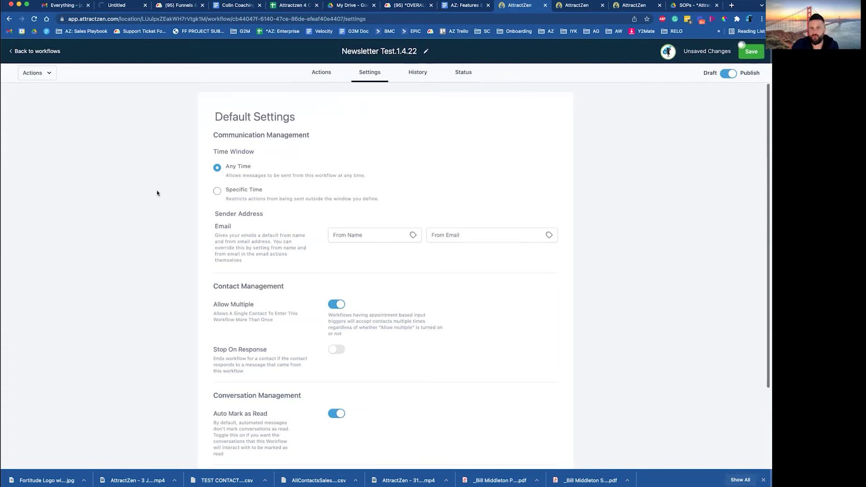
{"action": "left_click", "coordinate": [750, 51]}
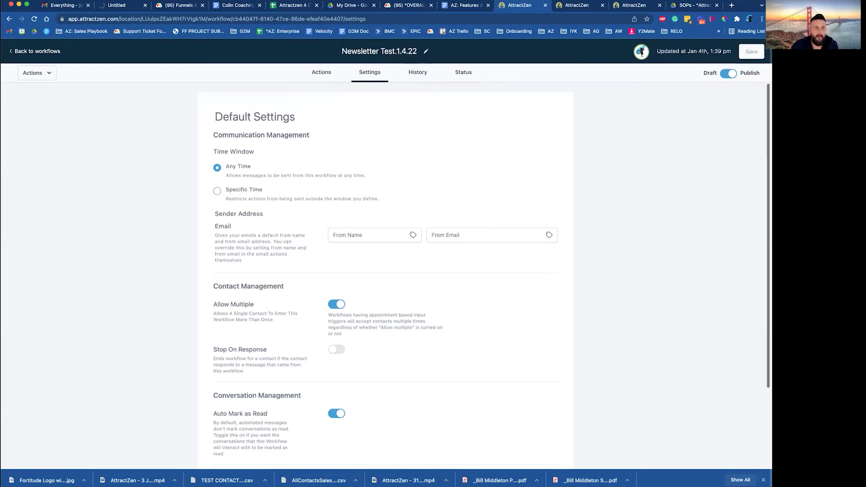
{"action": "left_click", "coordinate": [36, 52]}
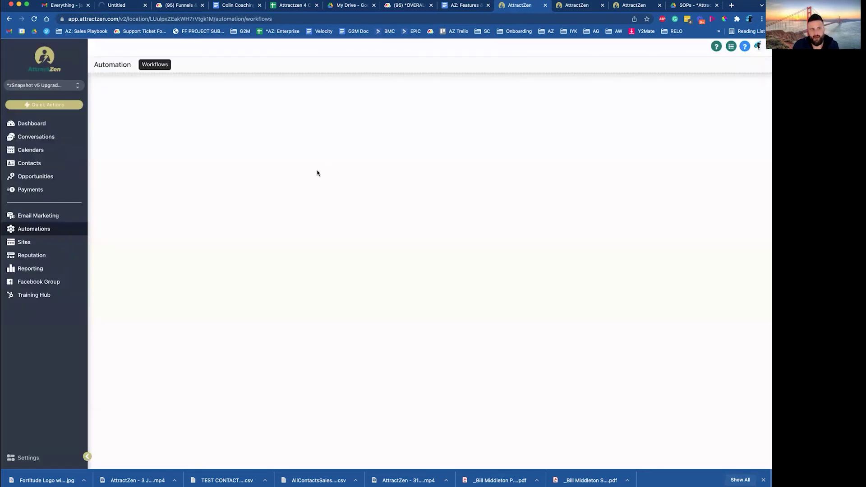
{"action": "mouse_move", "coordinate": [288, 296]}
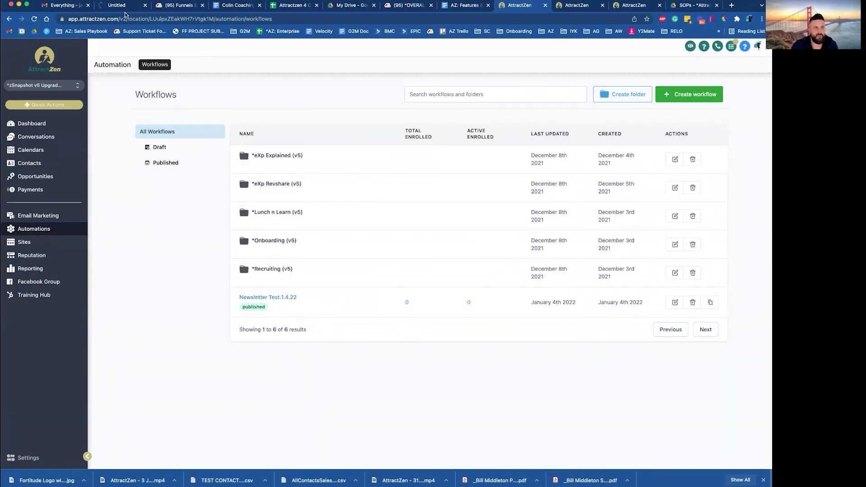
{"action": "left_click", "coordinate": [65, 5]}
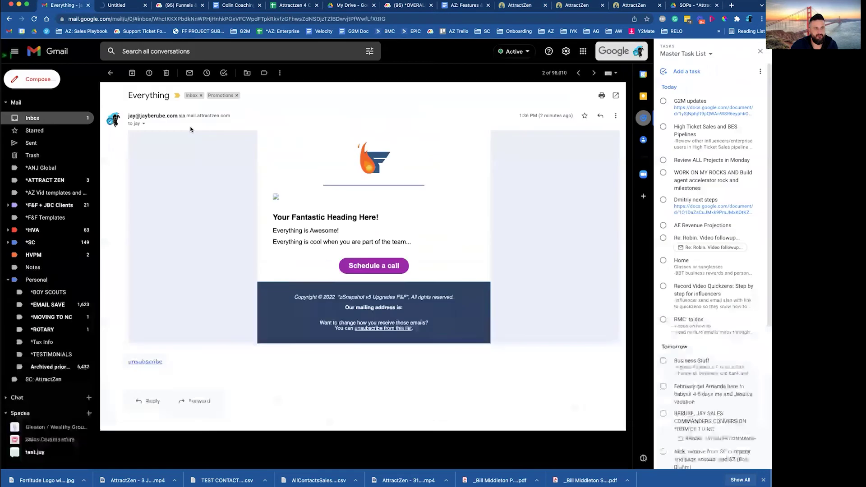
Close the blank Untitled tabs opened by the email link and return to AttractZen's Email Marketing
{"action": "left_click", "coordinate": [375, 265]}
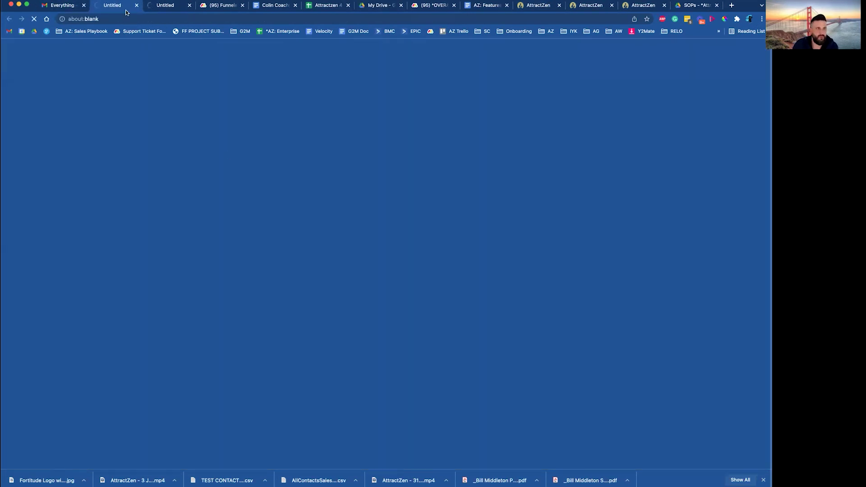
{"action": "left_click", "coordinate": [190, 5]}
{"action": "left_click", "coordinate": [111, 7]}
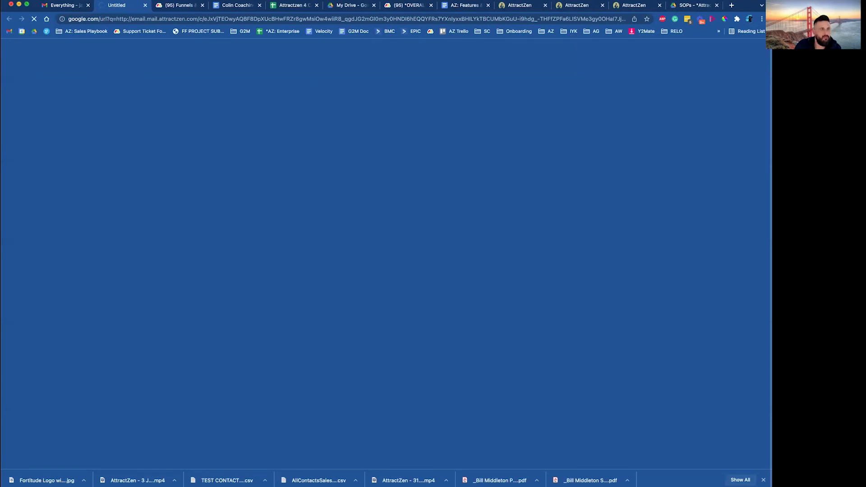
{"action": "left_click", "coordinate": [61, 7]}
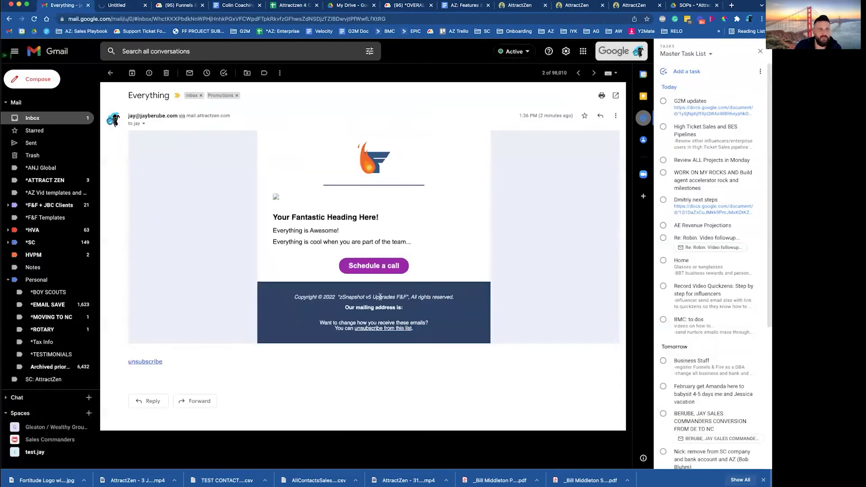
{"action": "left_click", "coordinate": [145, 5]}
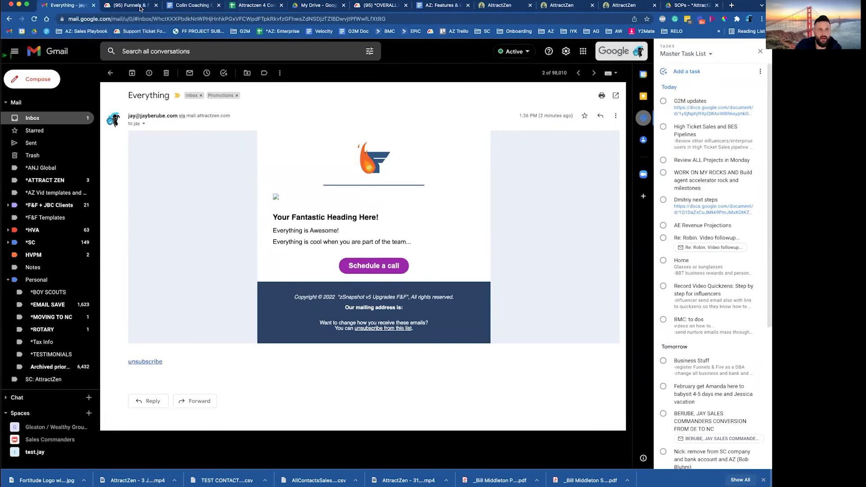
{"action": "left_click", "coordinate": [563, 7]}
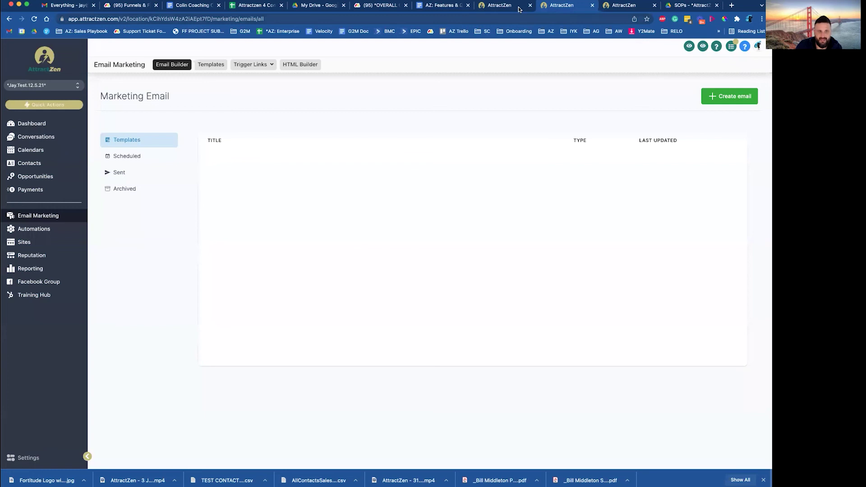
Open AttractZen's Contacts list and tick the second contact row
{"action": "left_click", "coordinate": [496, 6]}
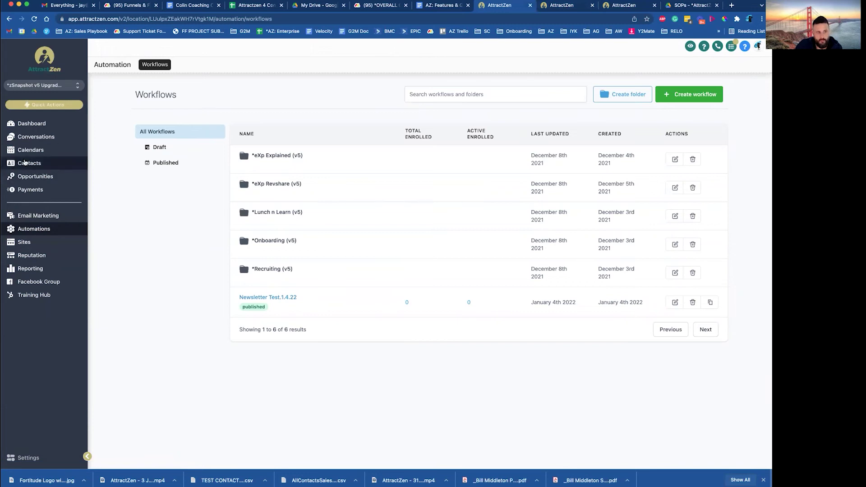
{"action": "left_click", "coordinate": [29, 165]}
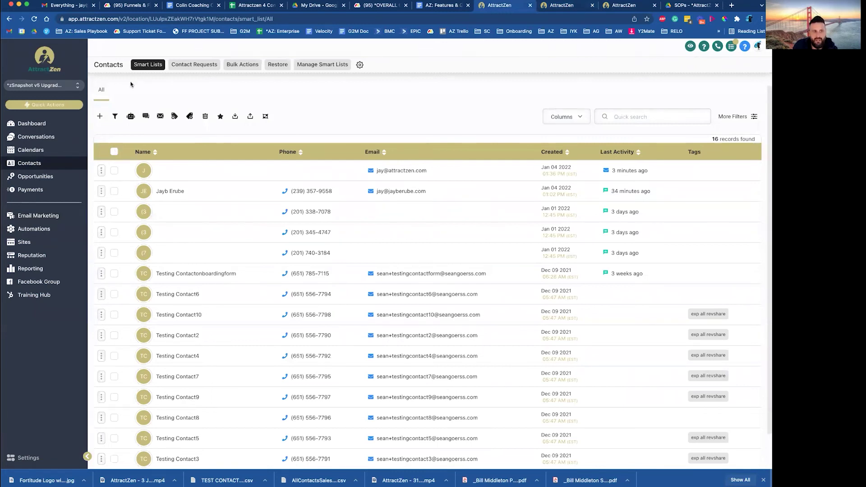
{"action": "left_click", "coordinate": [113, 192]}
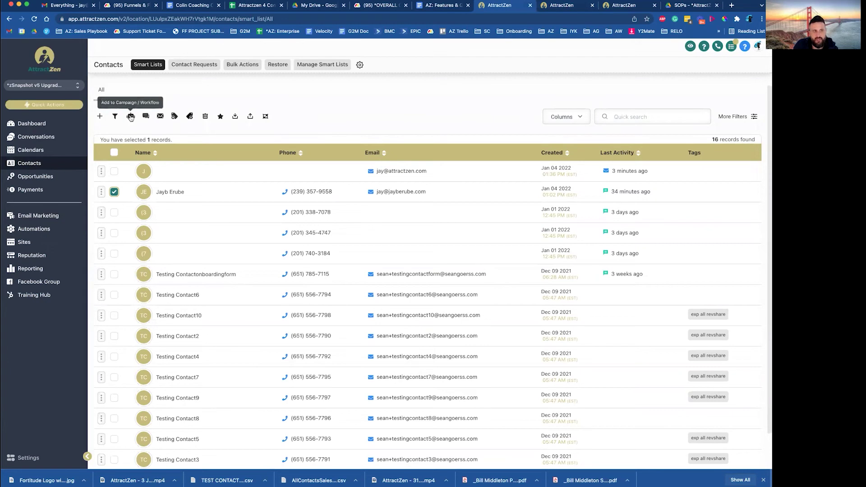
Bulk-add the ticked contact to the Newsletter Test.1.4.22 workflow, described 'send 1.4.22 test'
{"action": "left_click", "coordinate": [130, 117]}
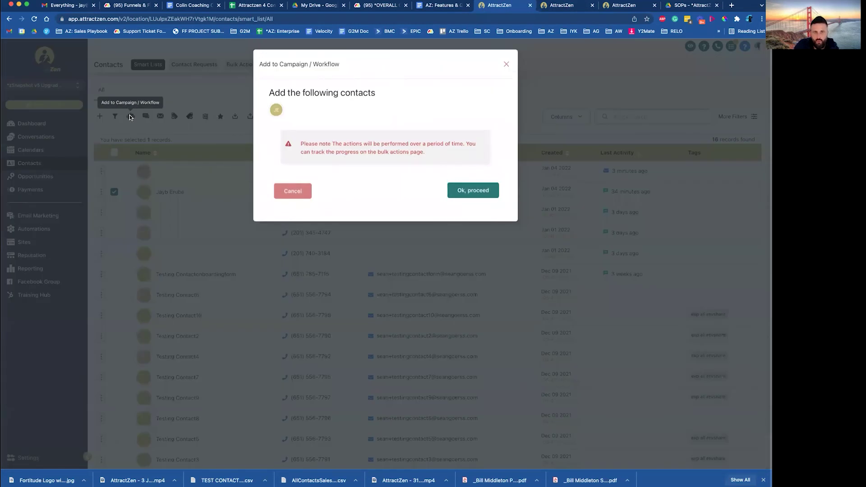
{"action": "left_click", "coordinate": [471, 190]}
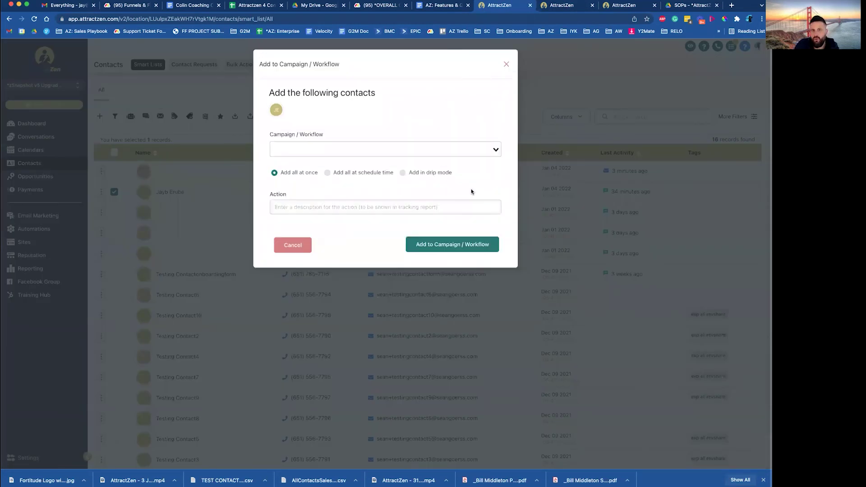
{"action": "left_click", "coordinate": [337, 145]}
{"action": "scroll", "coordinate": [343, 208], "scroll_direction": "down", "scroll_amount": 2}
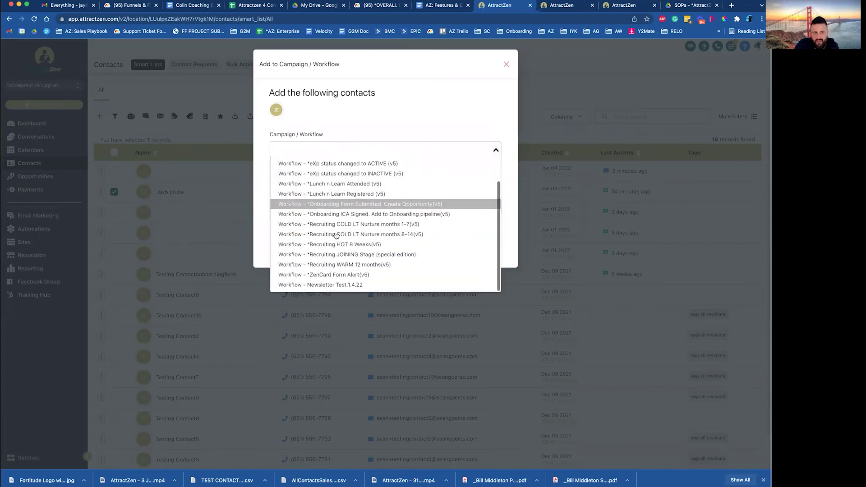
{"action": "left_click", "coordinate": [350, 284]}
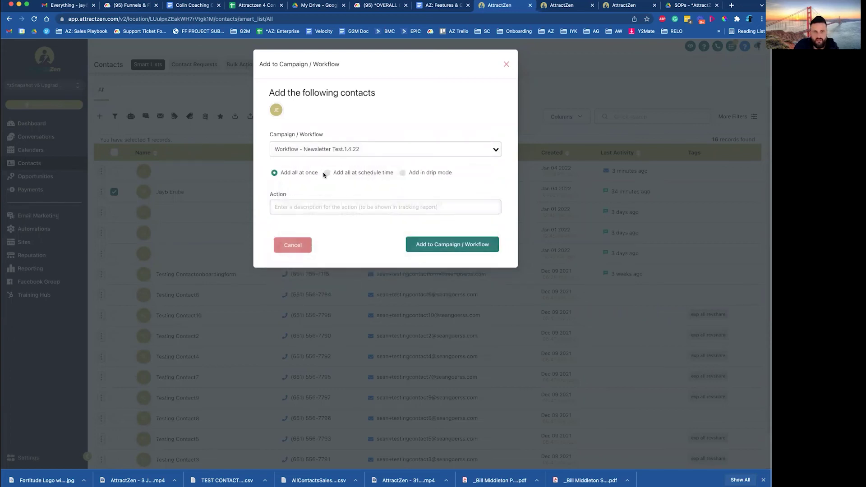
{"action": "left_click", "coordinate": [382, 206]}
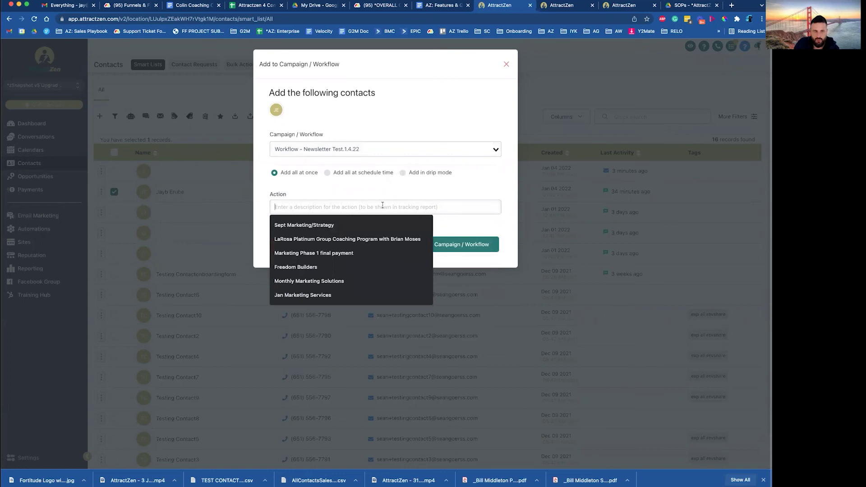
{"action": "type", "text": "send.1.4.22 test newsletter"}
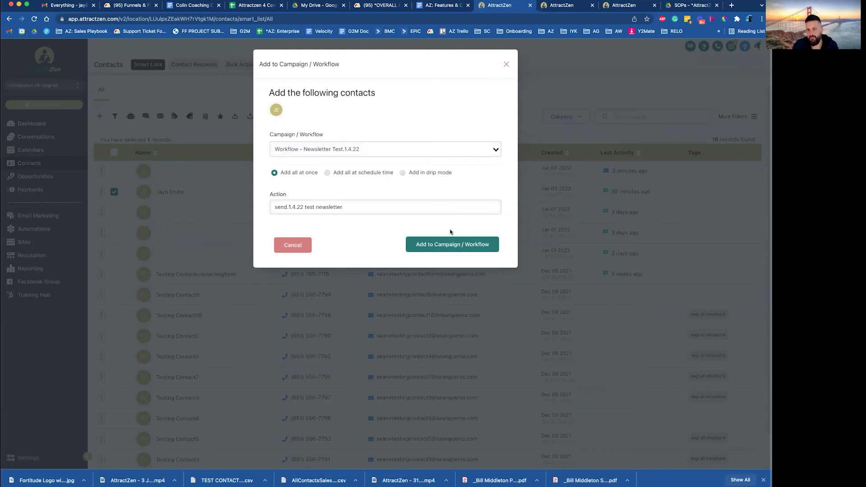
{"action": "left_click", "coordinate": [443, 242]}
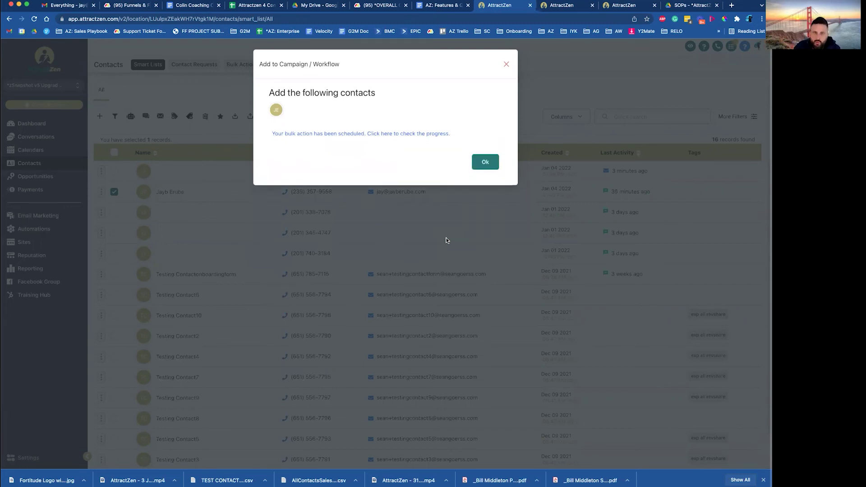
{"action": "left_click", "coordinate": [494, 168]}
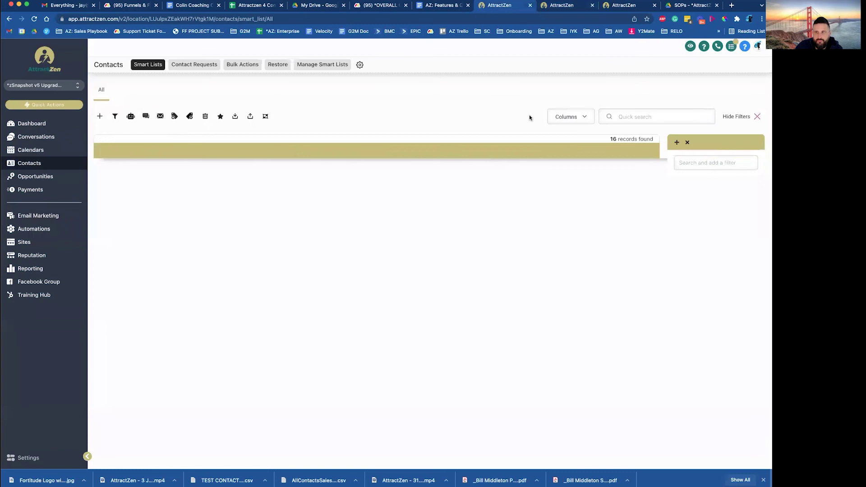
Close the filters panel, reload Contacts, and check the Workflows list shows one enrolled contact
{"action": "left_click", "coordinate": [757, 117]}
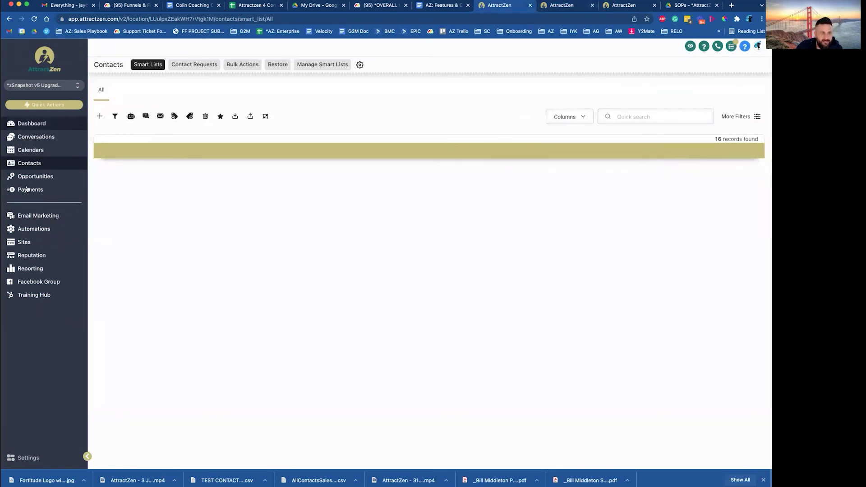
{"action": "left_click", "coordinate": [29, 163]}
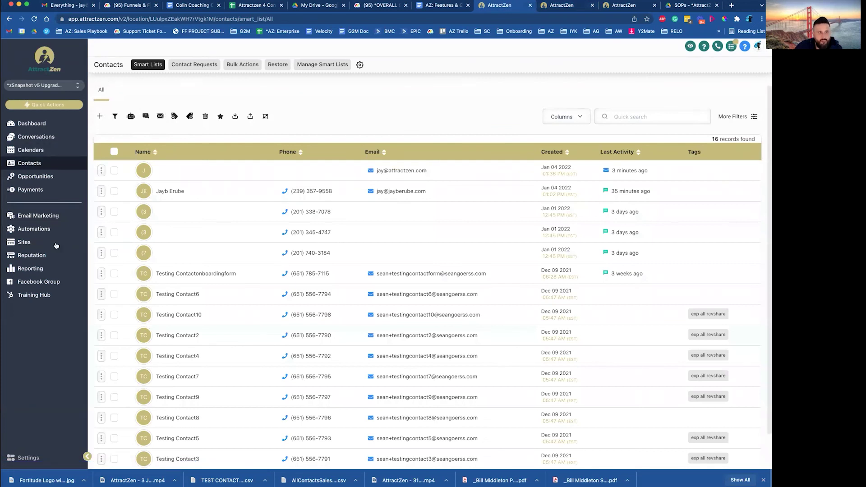
{"action": "left_click", "coordinate": [38, 230]}
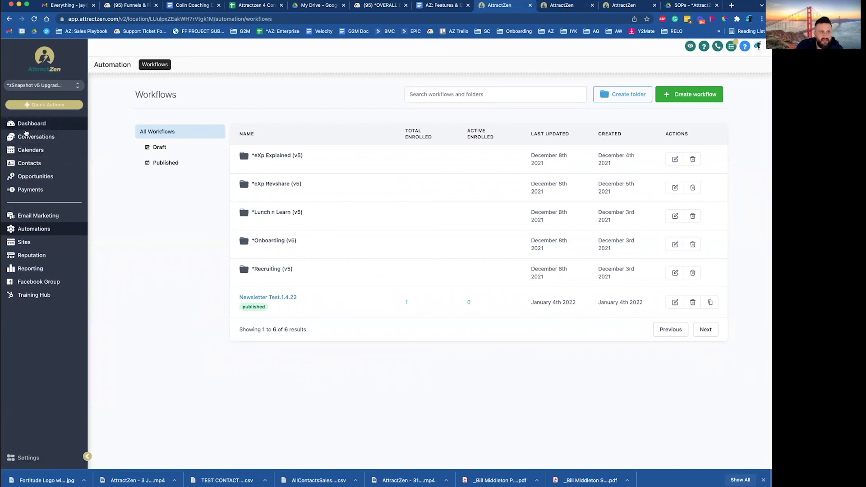
Open the Conversations inbox and filter it to the three unread threads
{"action": "left_click", "coordinate": [37, 138]}
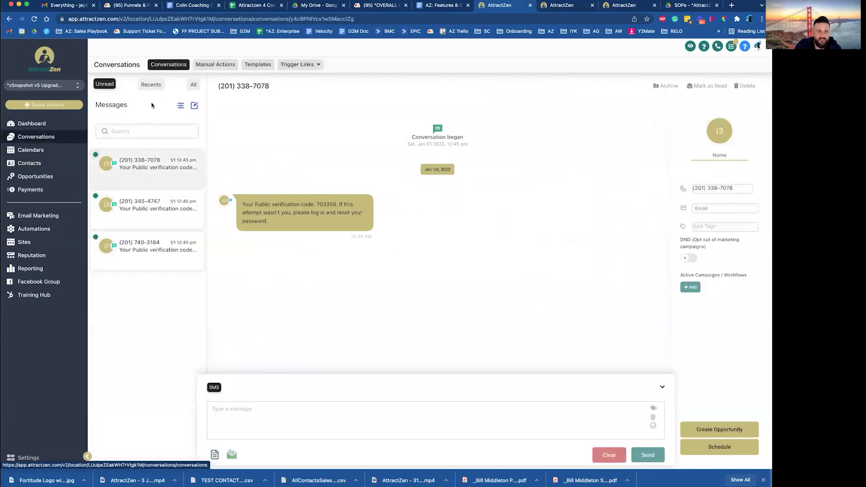
{"action": "left_click", "coordinate": [194, 85]}
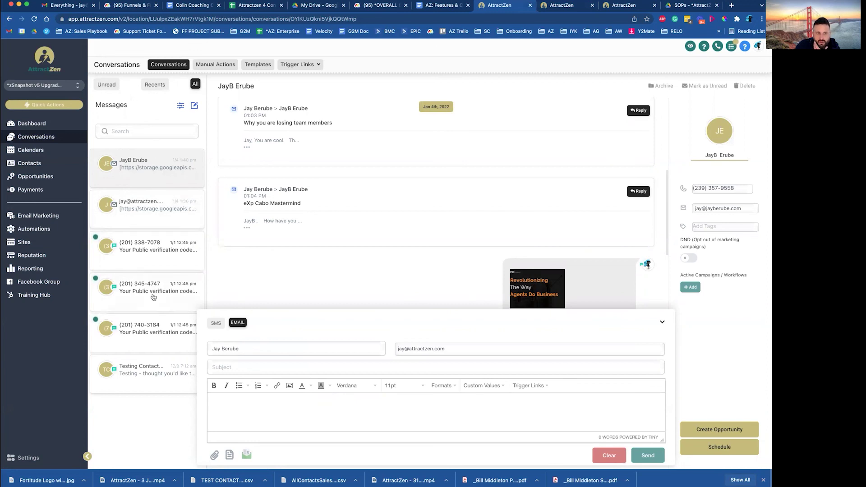
{"action": "left_click", "coordinate": [105, 85]}
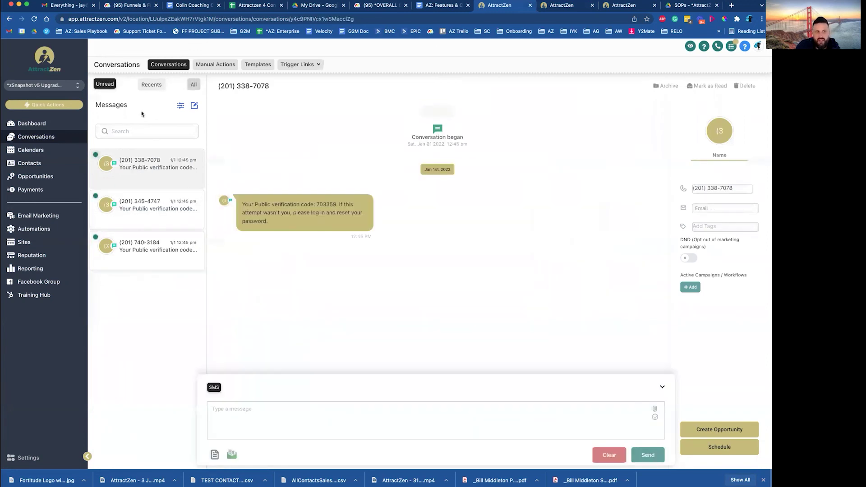